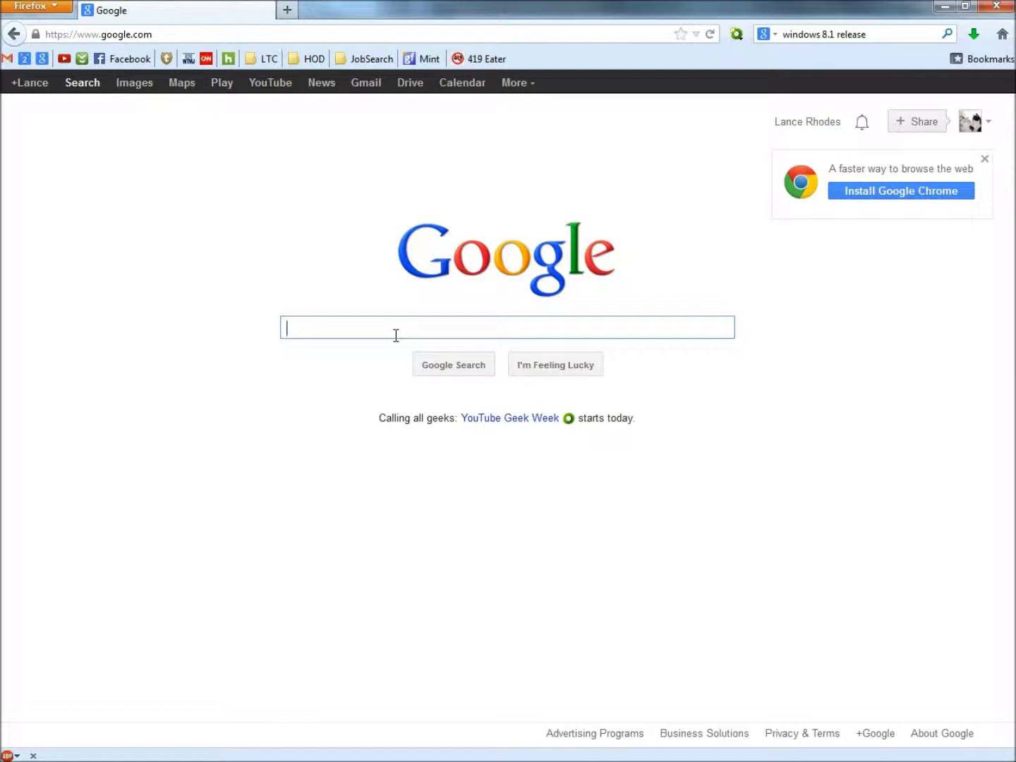
Search Google for 'windows 8.1 release' using the autocomplete suggestion.
text(dows 8.1)
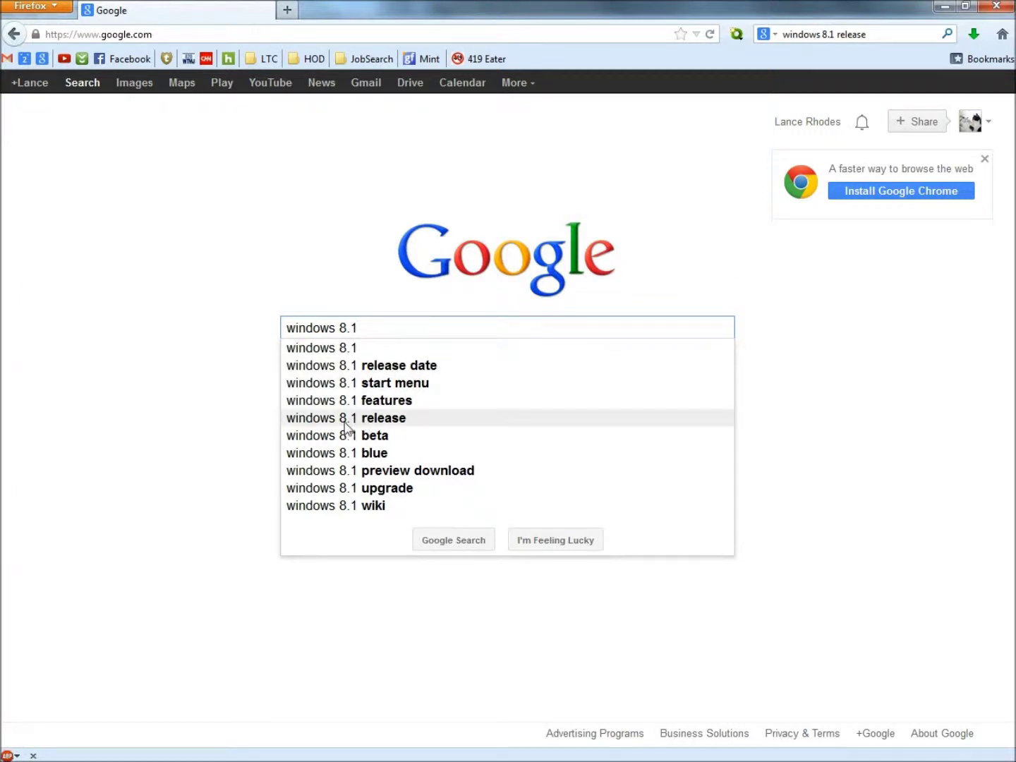
click(389, 423)
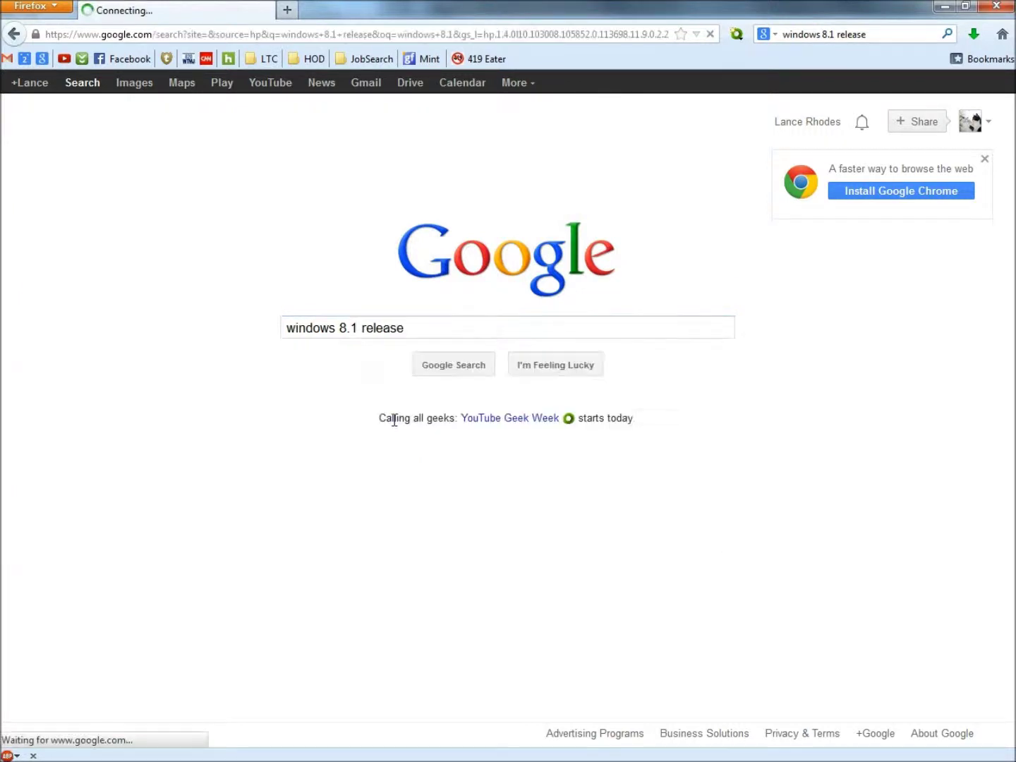
scroll(511, 531, down, 2)
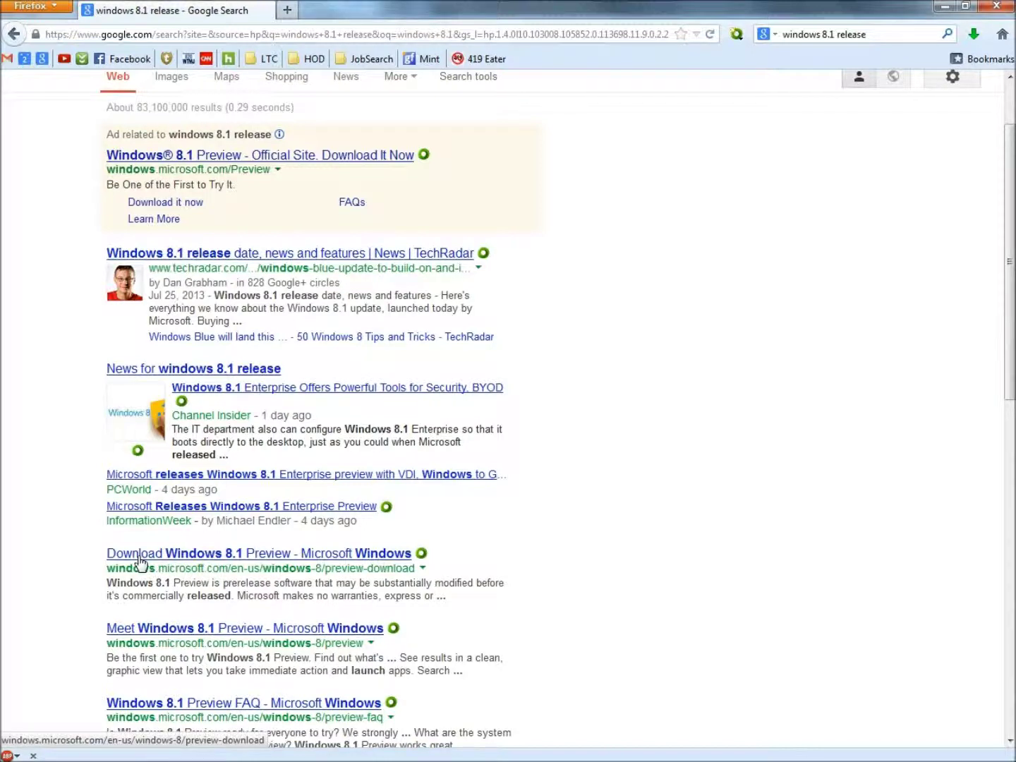
Open Microsoft's Download Windows 8.1 Preview page and scroll down to the ISO files table.
click(140, 557)
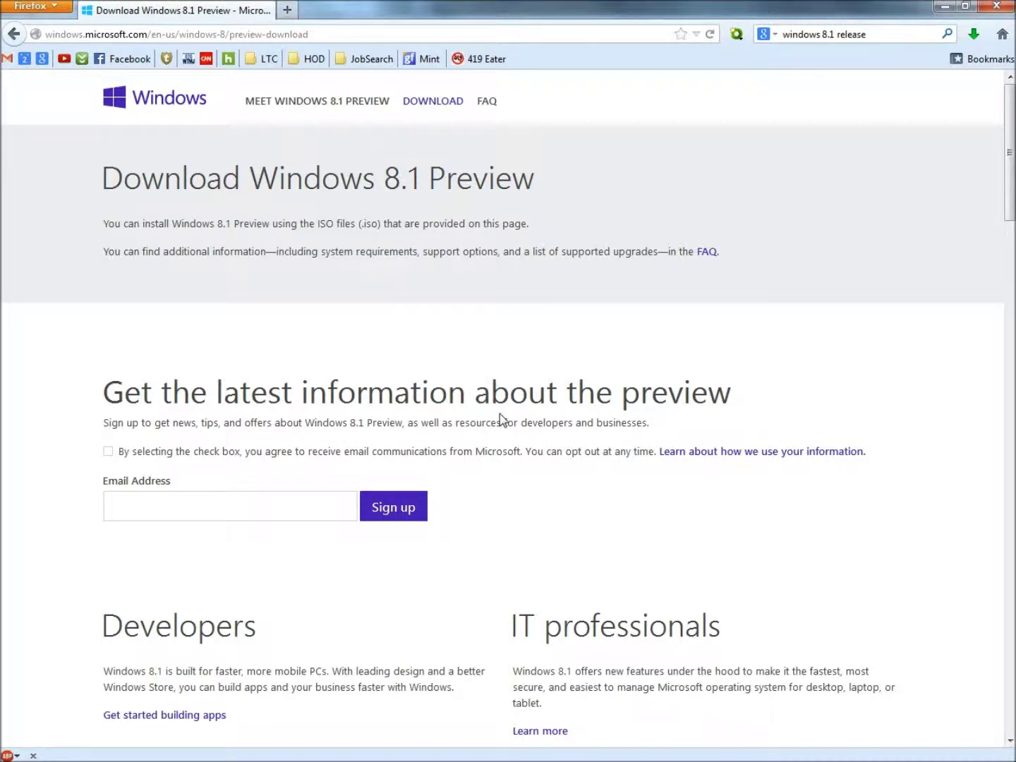
scroll(501, 421, down, 5)
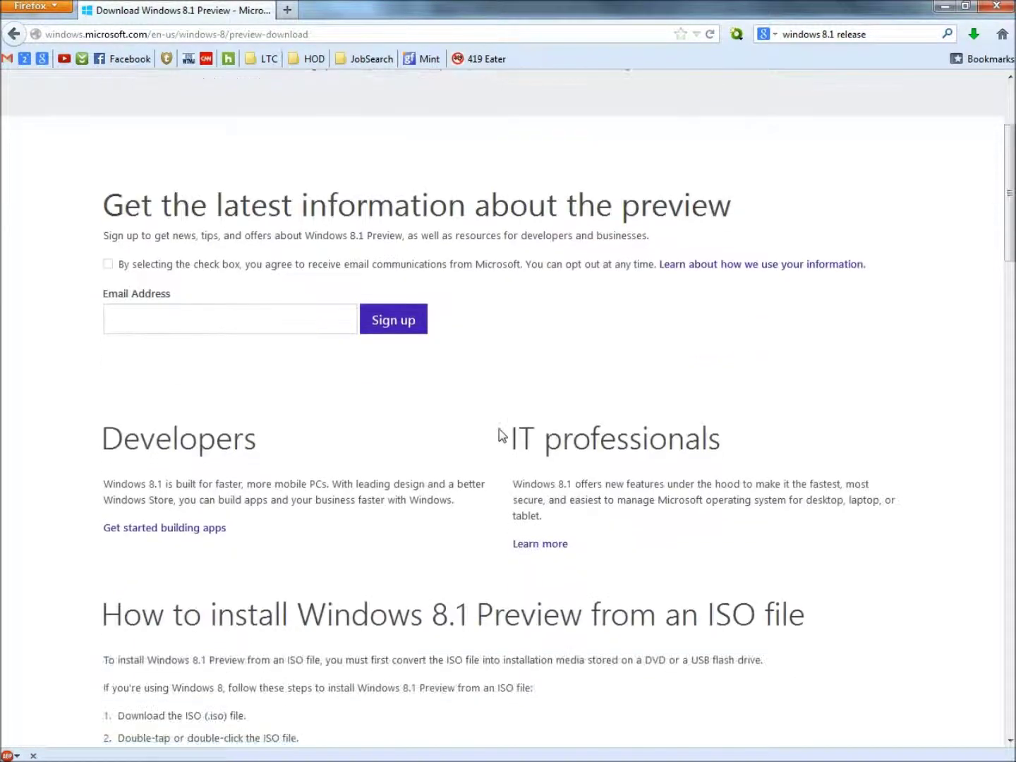
scroll(500, 428, down, 3)
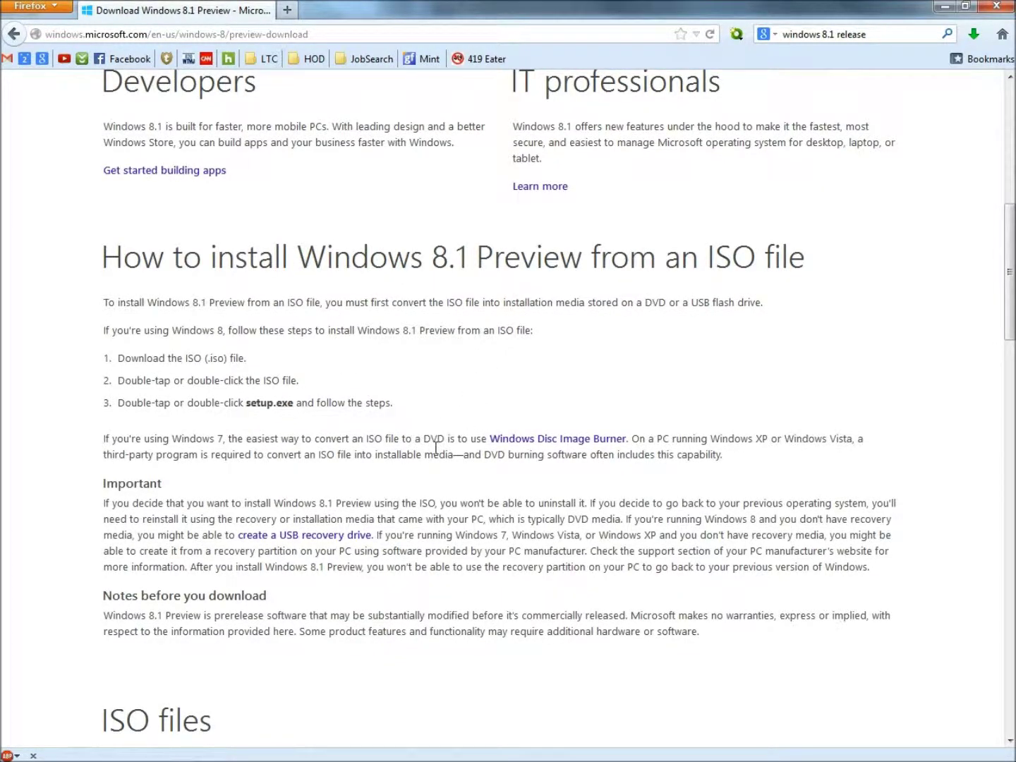
scroll(432, 458, down, 4)
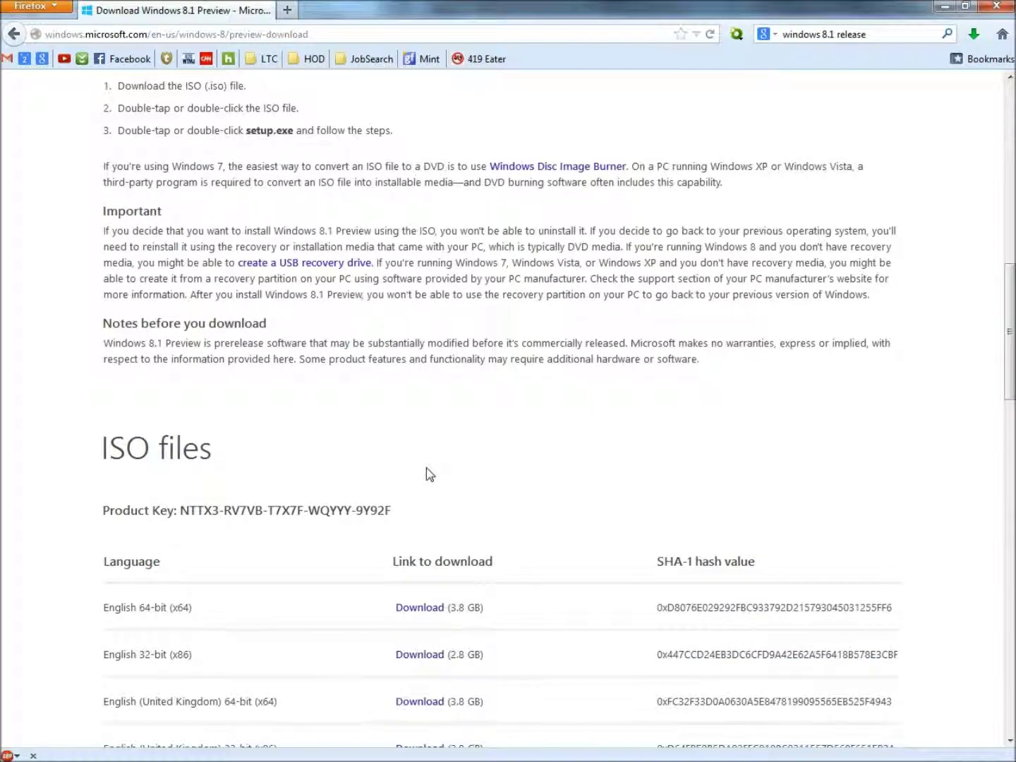
scroll(357, 503, down, 4)
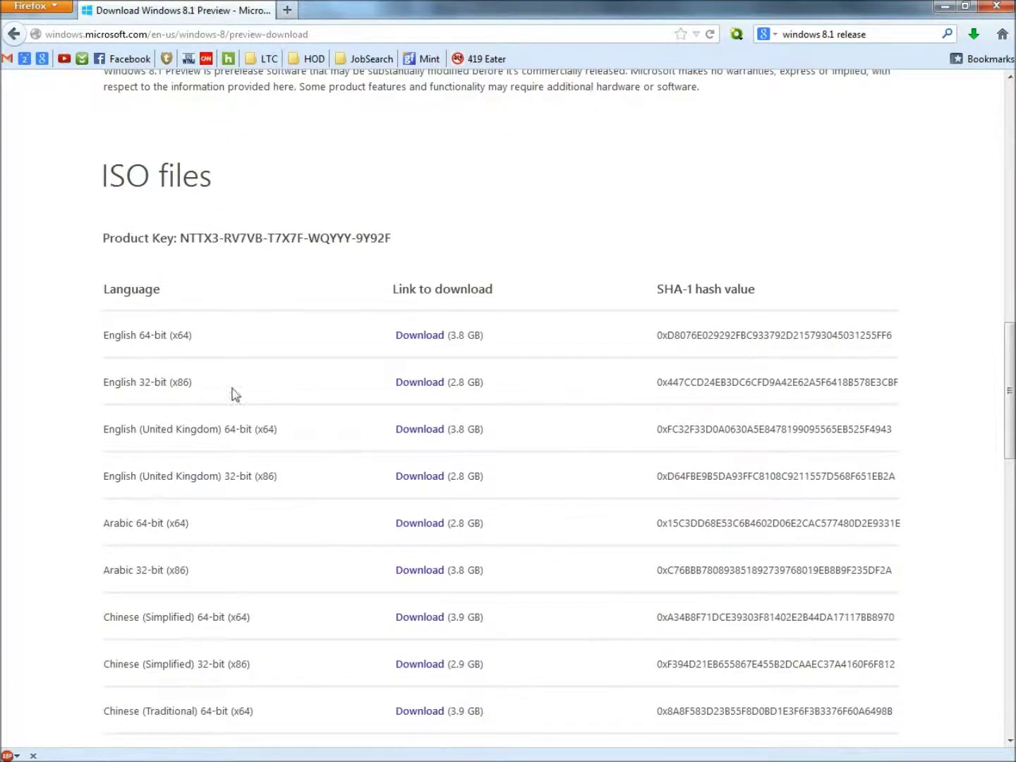
Download the English 32-bit (x86) ISO, open it with ImgBurn, and select the product key.
click(422, 383)
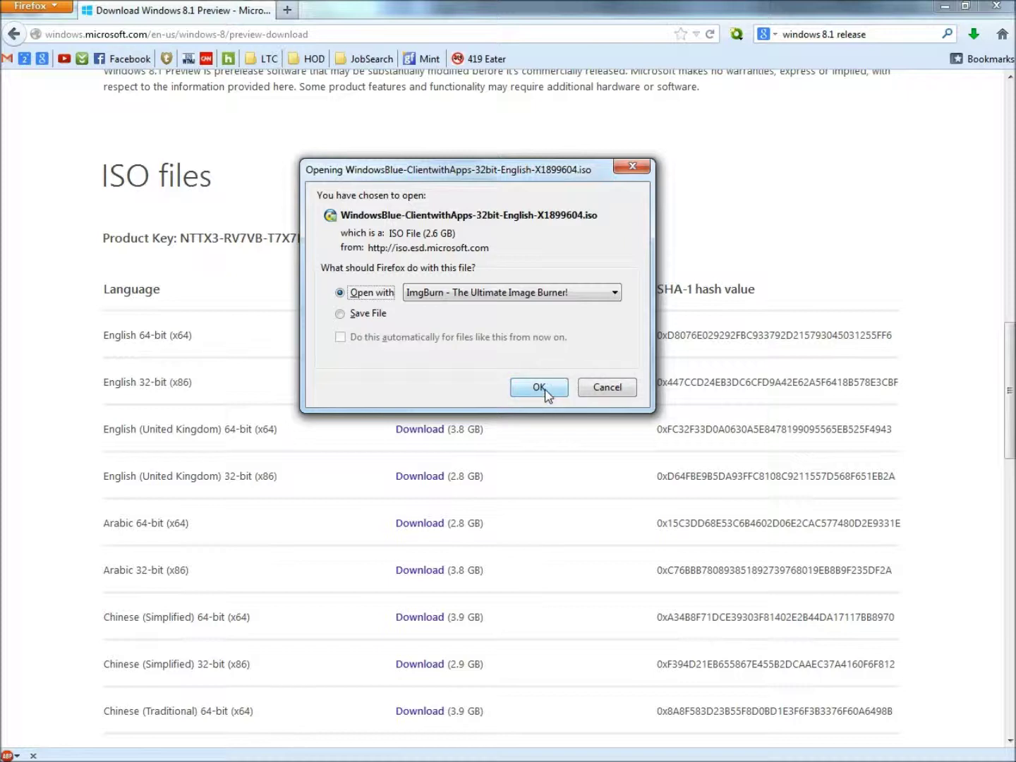
click(544, 393)
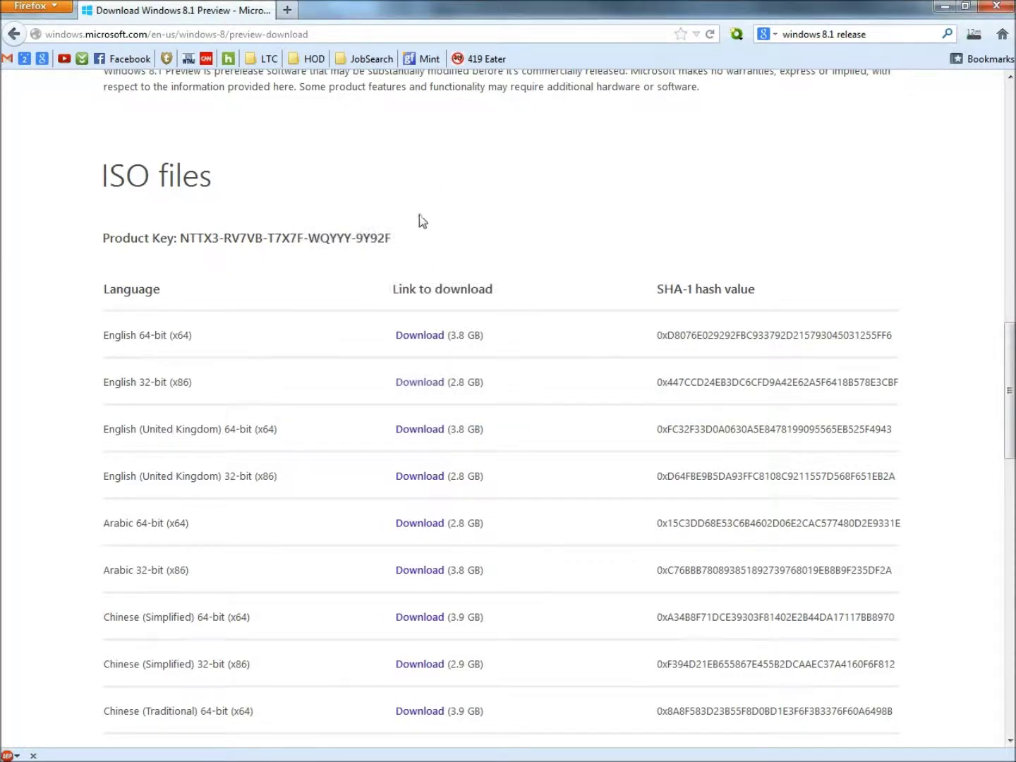
drag(397, 242, 185, 246)
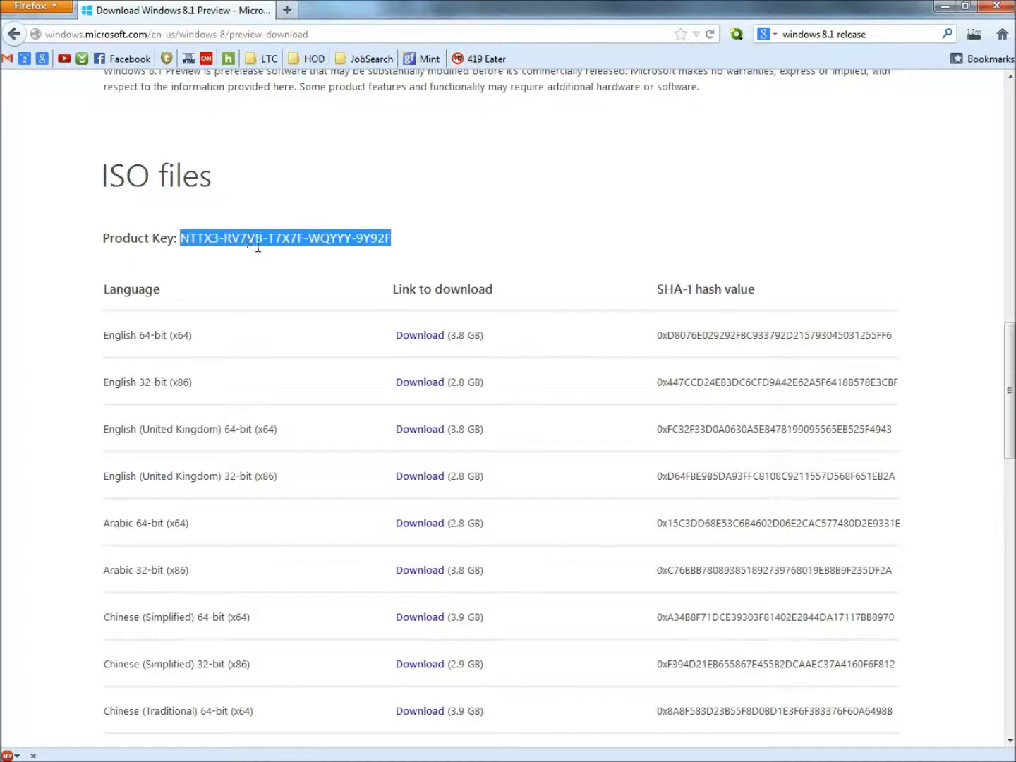
click(407, 254)
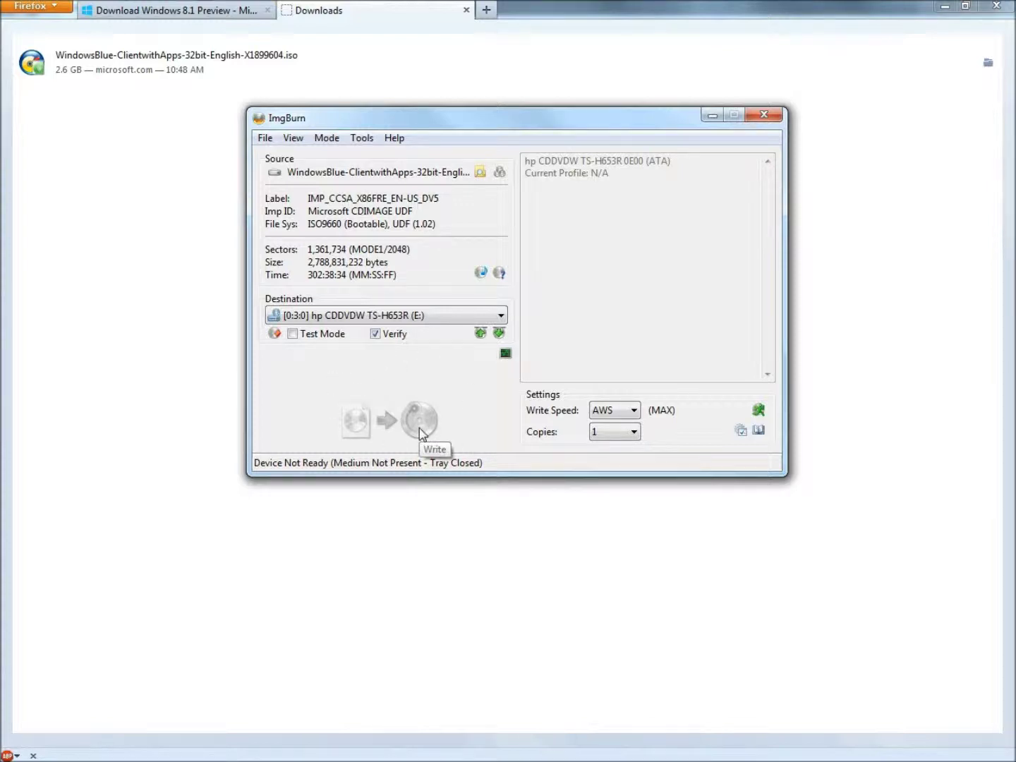
Close ImgBurn and the Firefox Downloads window.
click(766, 117)
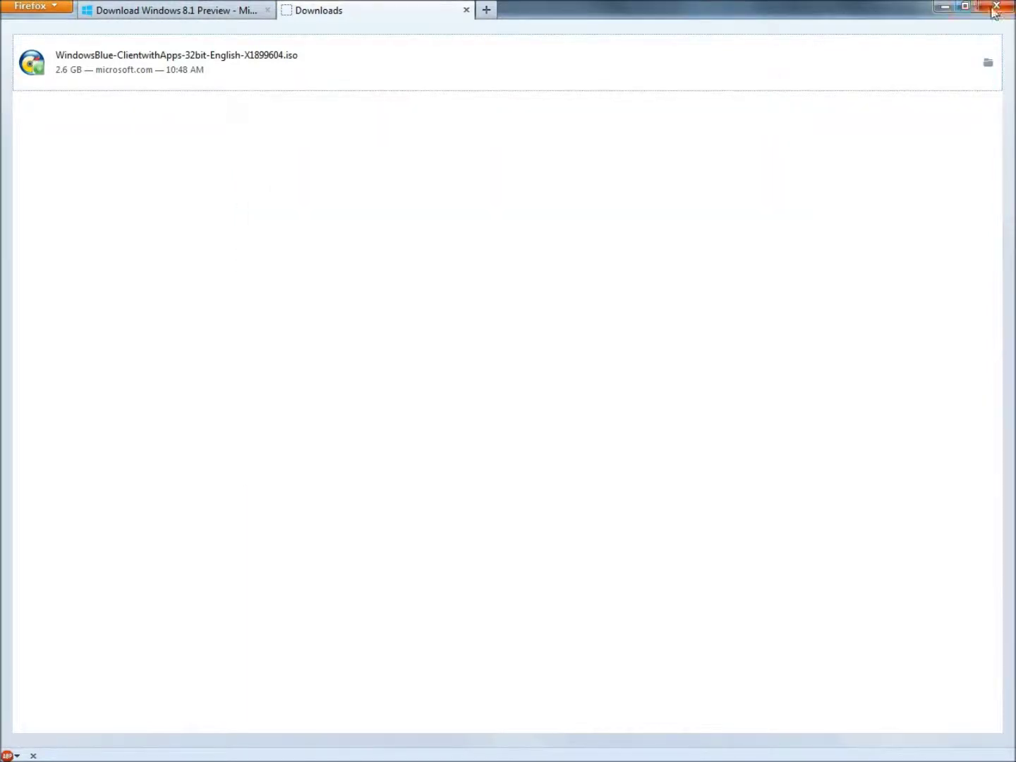
click(994, 7)
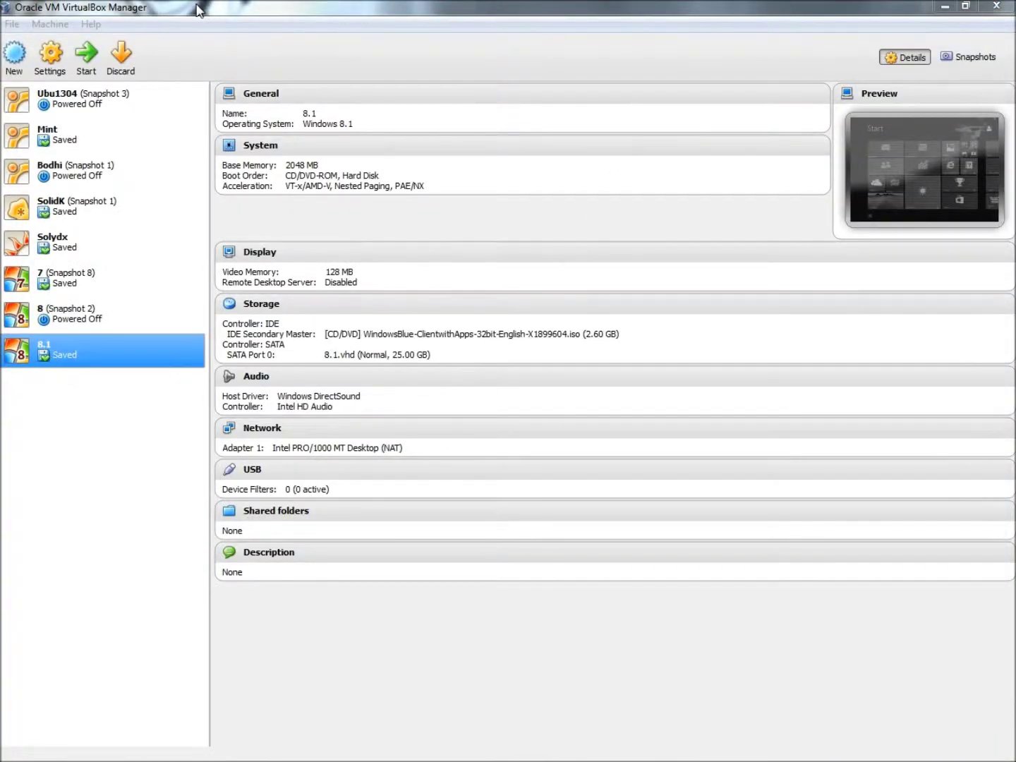
Start a new machine named Win81 and give it 2048 MB of memory.
click(12, 64)
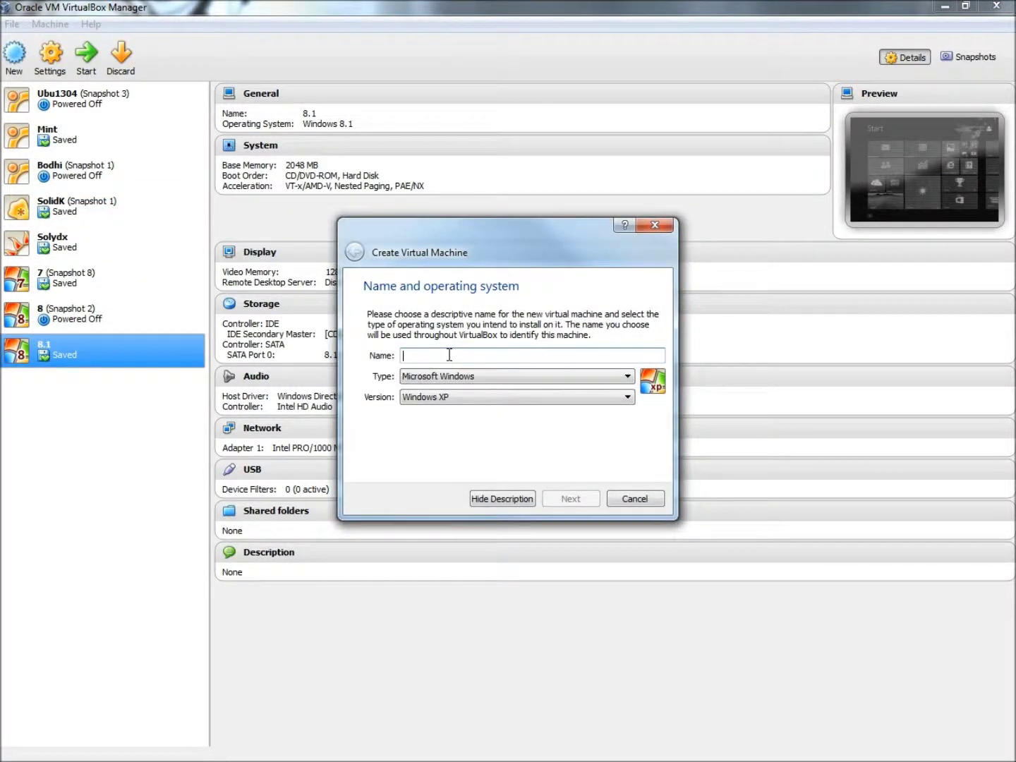
text(Win)
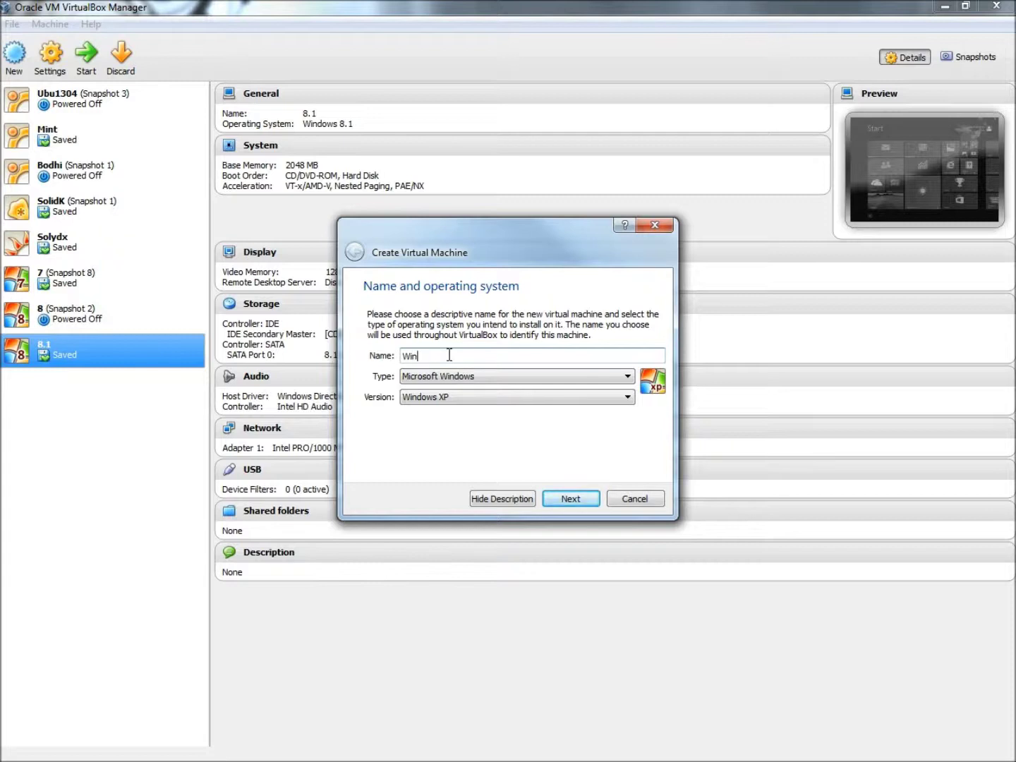
text(81)
click(569, 503)
drag(409, 367, 450, 369)
click(564, 500)
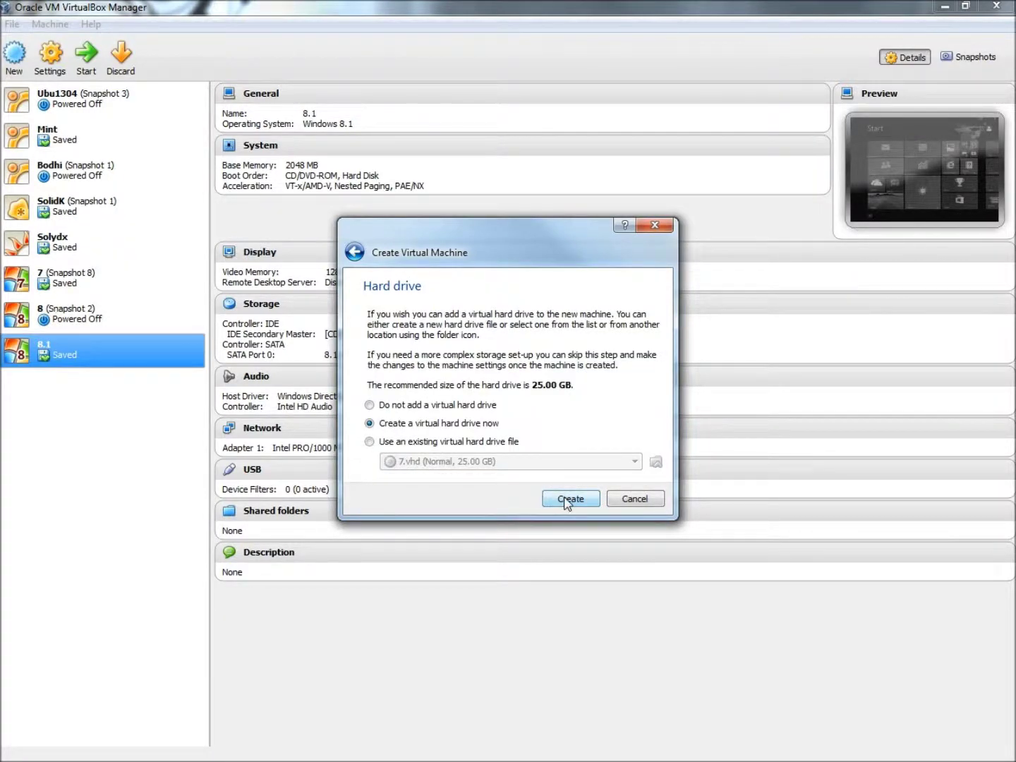
Create a dynamically allocated 25.00 GB VHD disk, Win81.vhd, and finish the machine.
click(570, 500)
click(371, 353)
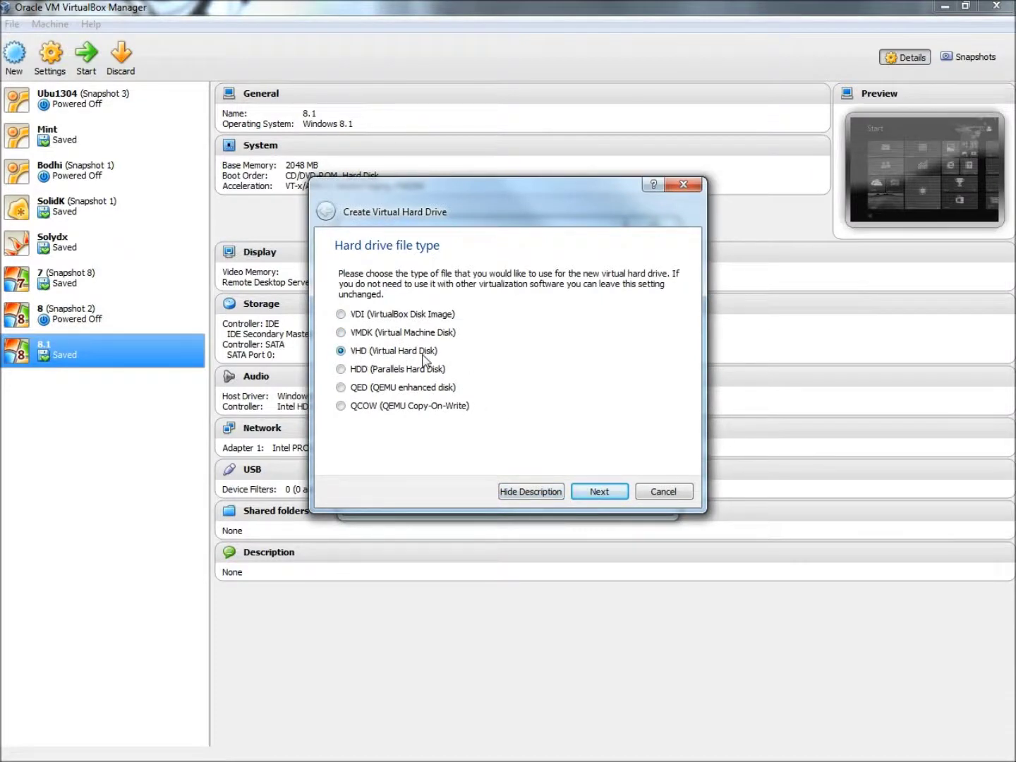
click(601, 492)
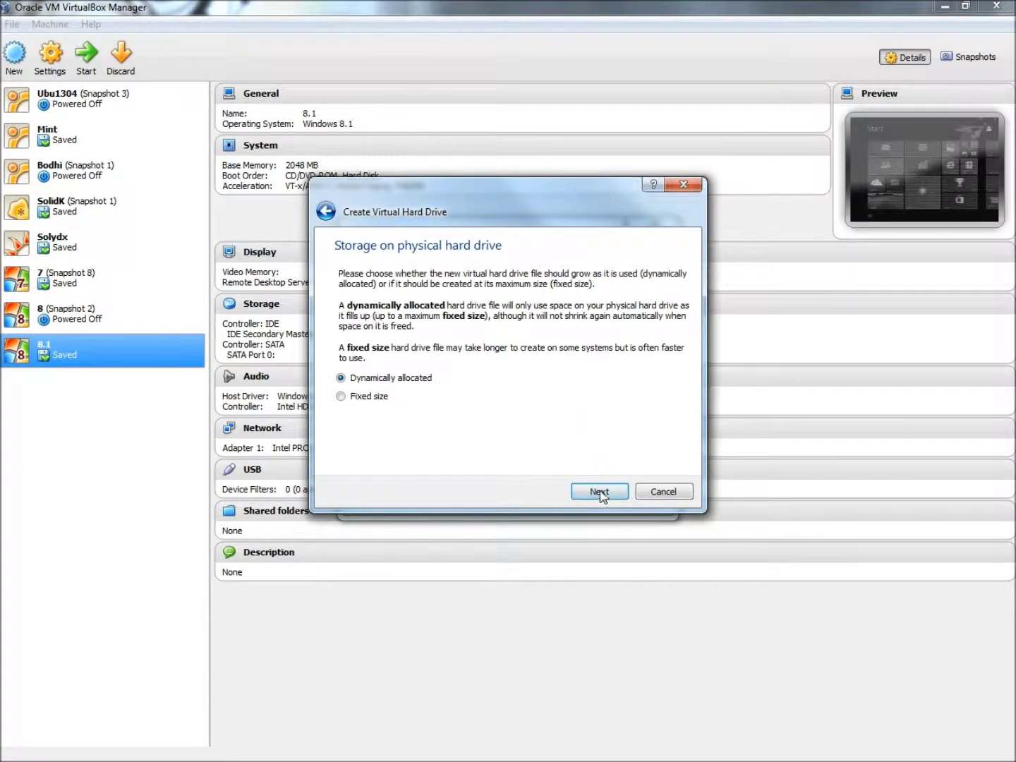
click(600, 492)
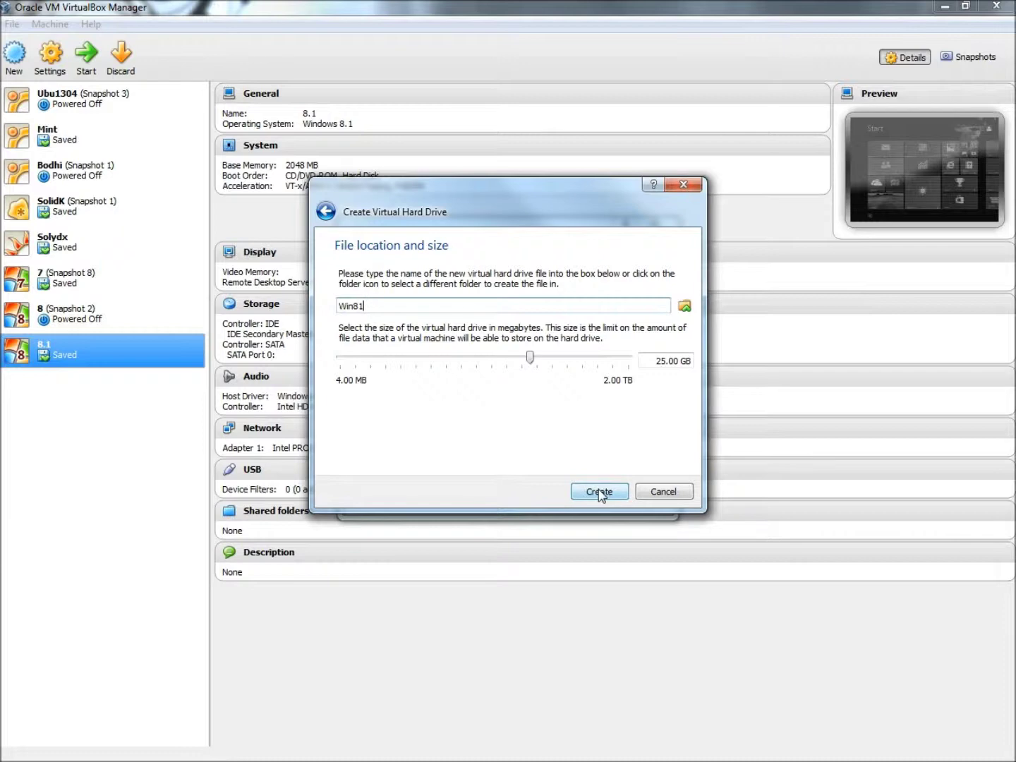
click(599, 492)
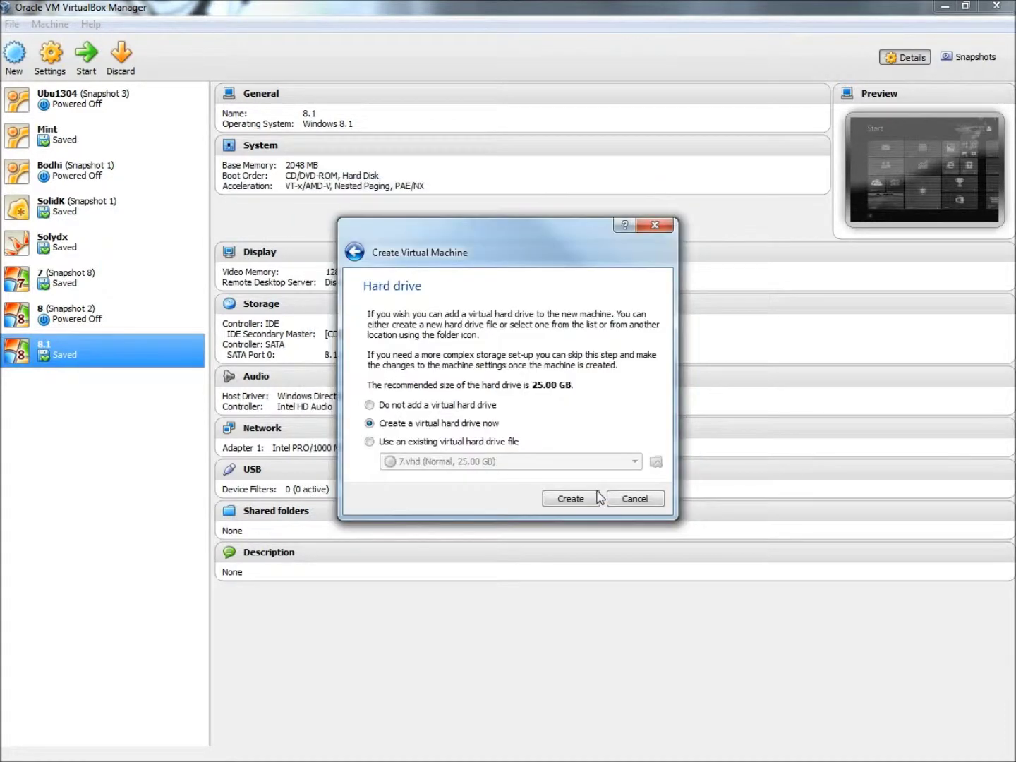
click(570, 500)
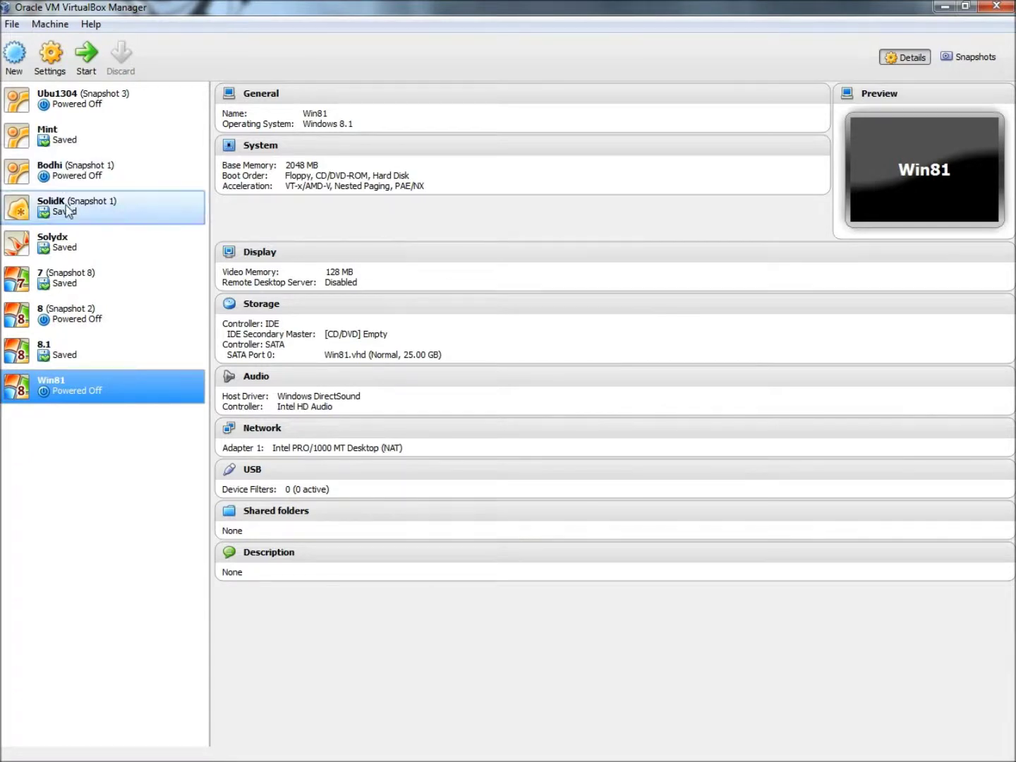
In Win81's settings, leave the shared clipboard Disabled on the Advanced tab.
click(51, 56)
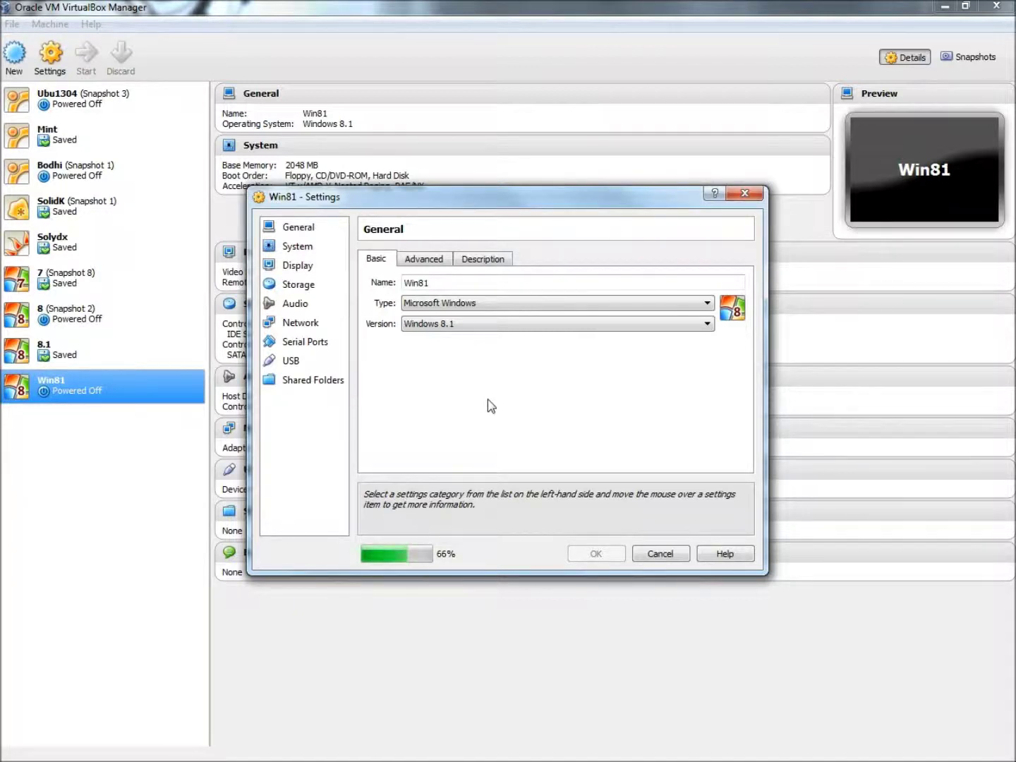
click(436, 261)
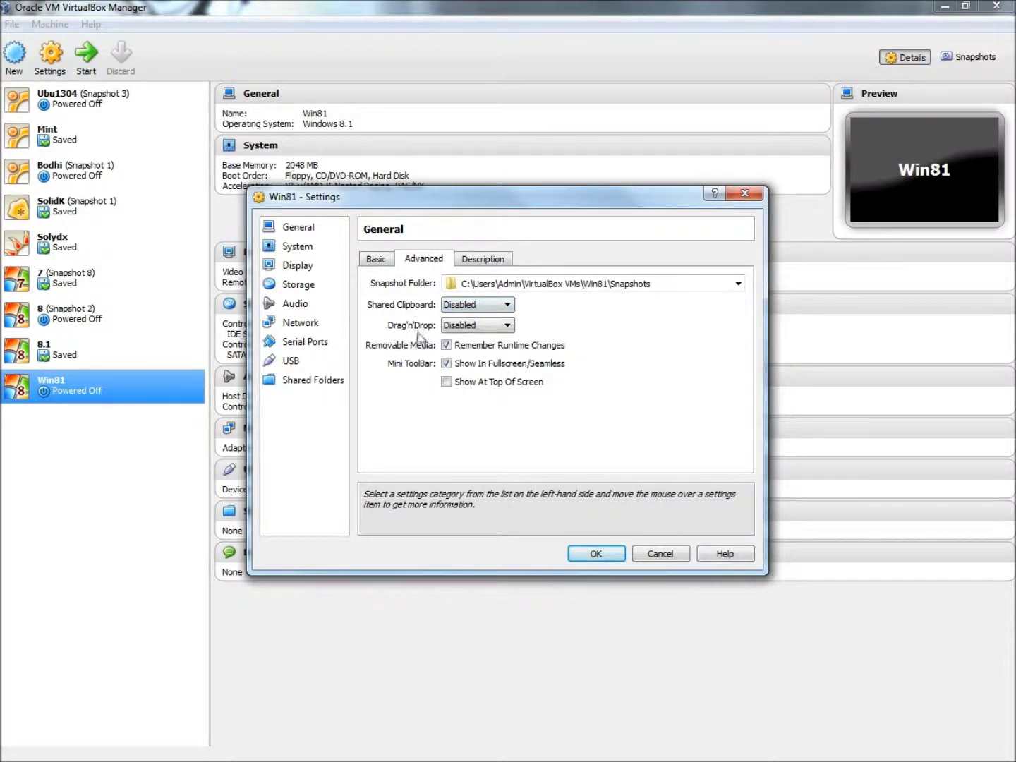
click(506, 305)
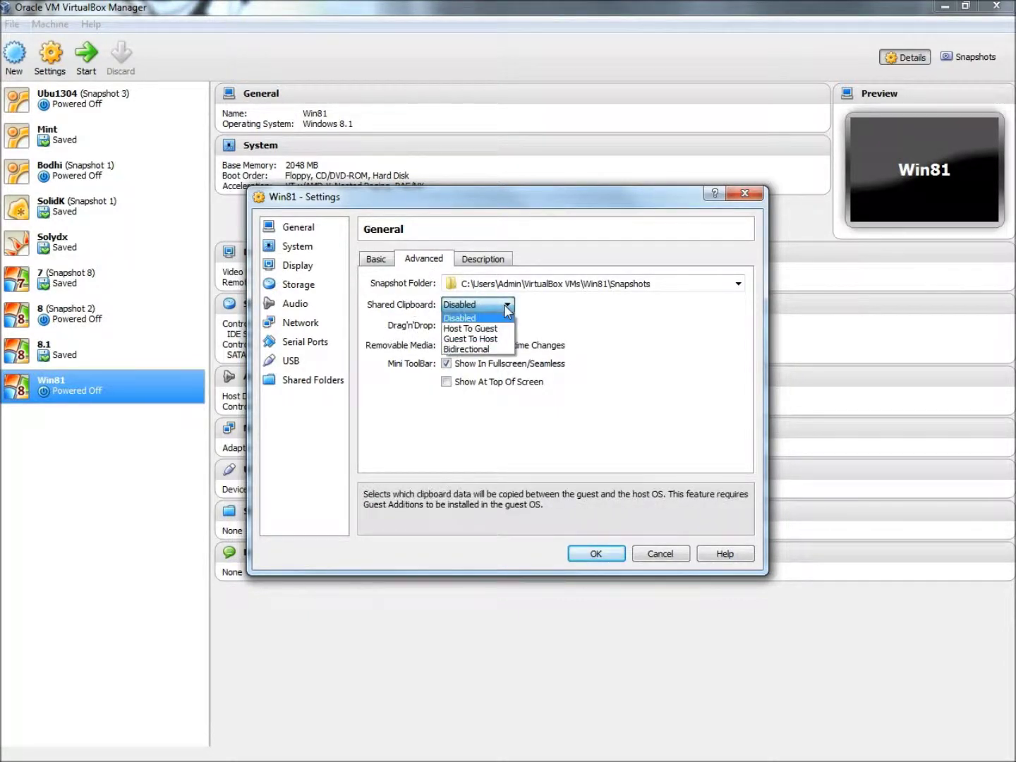
click(506, 308)
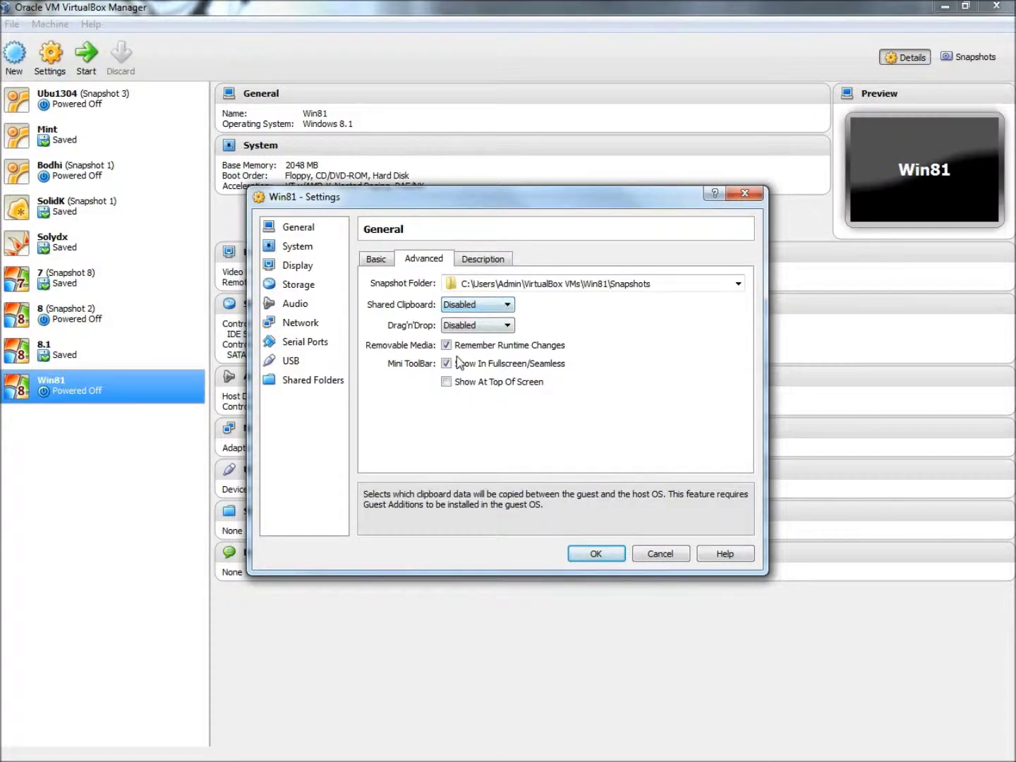
Uncheck Floppy, move it to the bottom of the boot order, and review Processor and Acceleration.
click(295, 247)
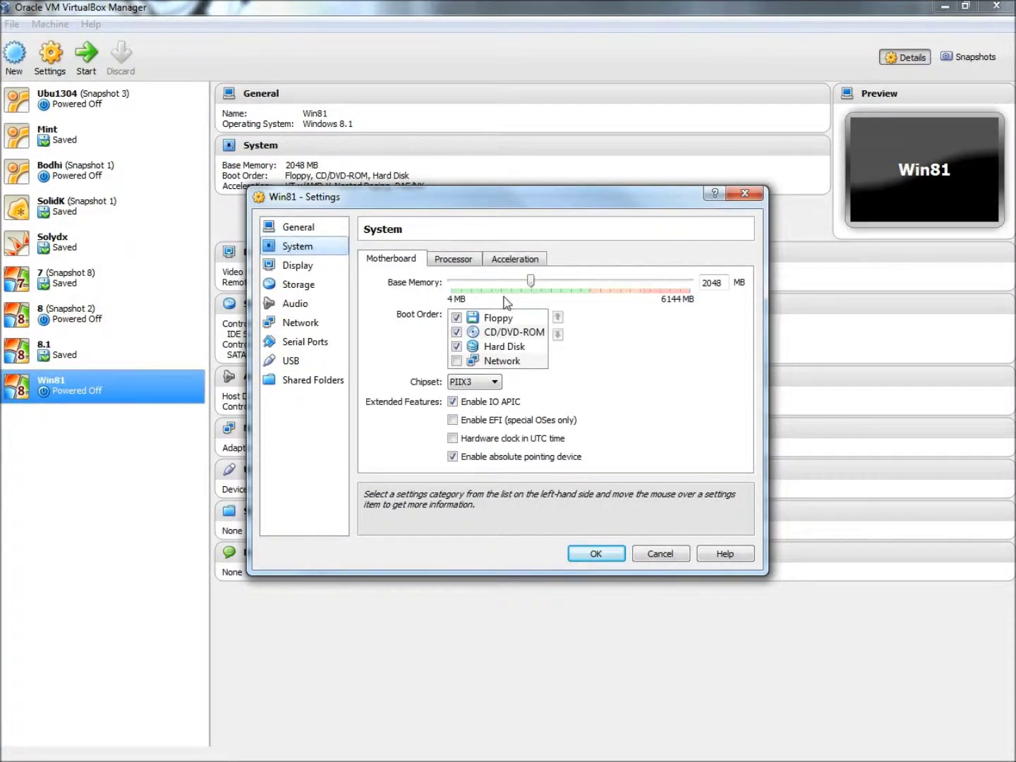
click(457, 319)
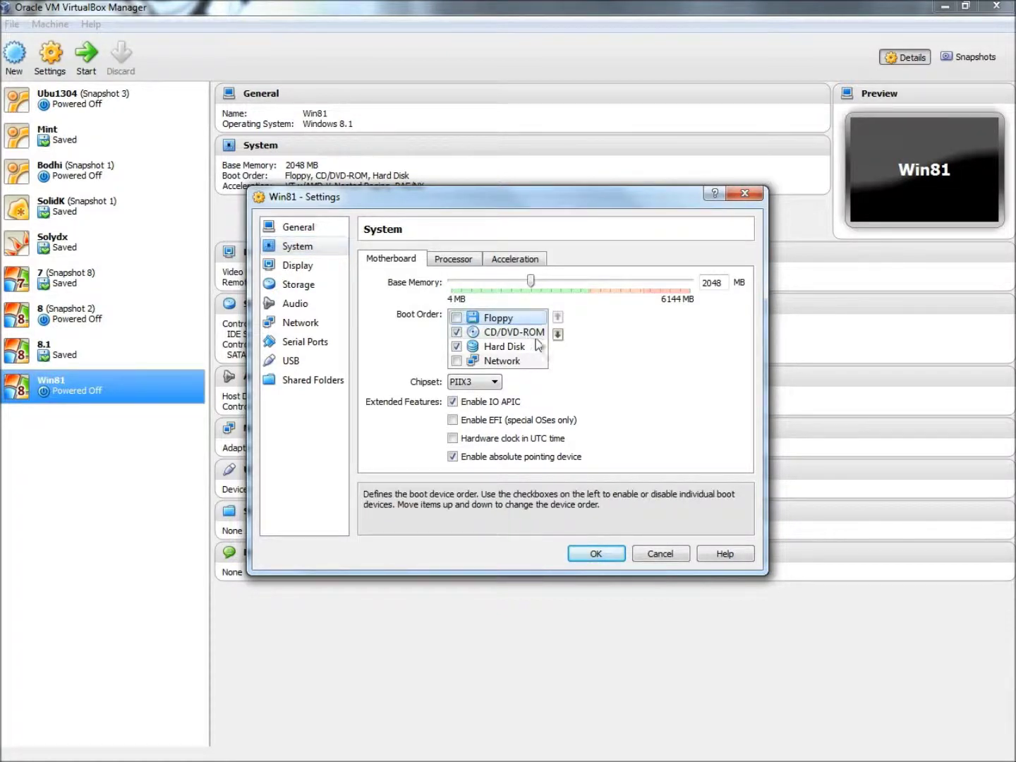
click(557, 335)
click(558, 334)
click(558, 335)
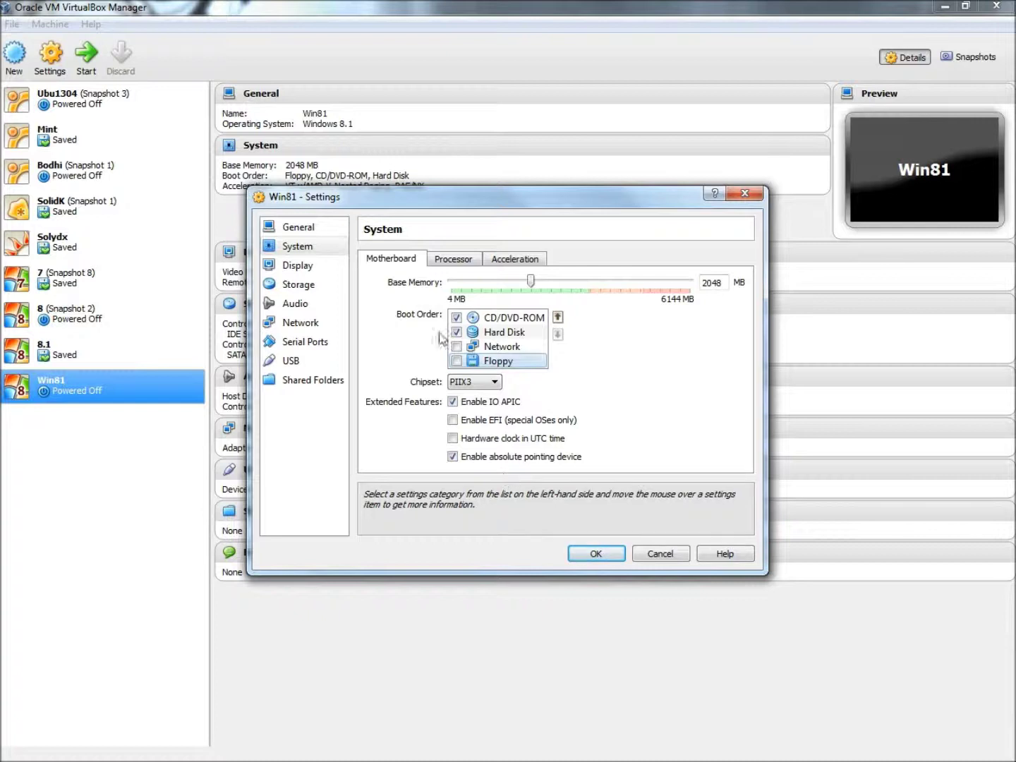
click(456, 262)
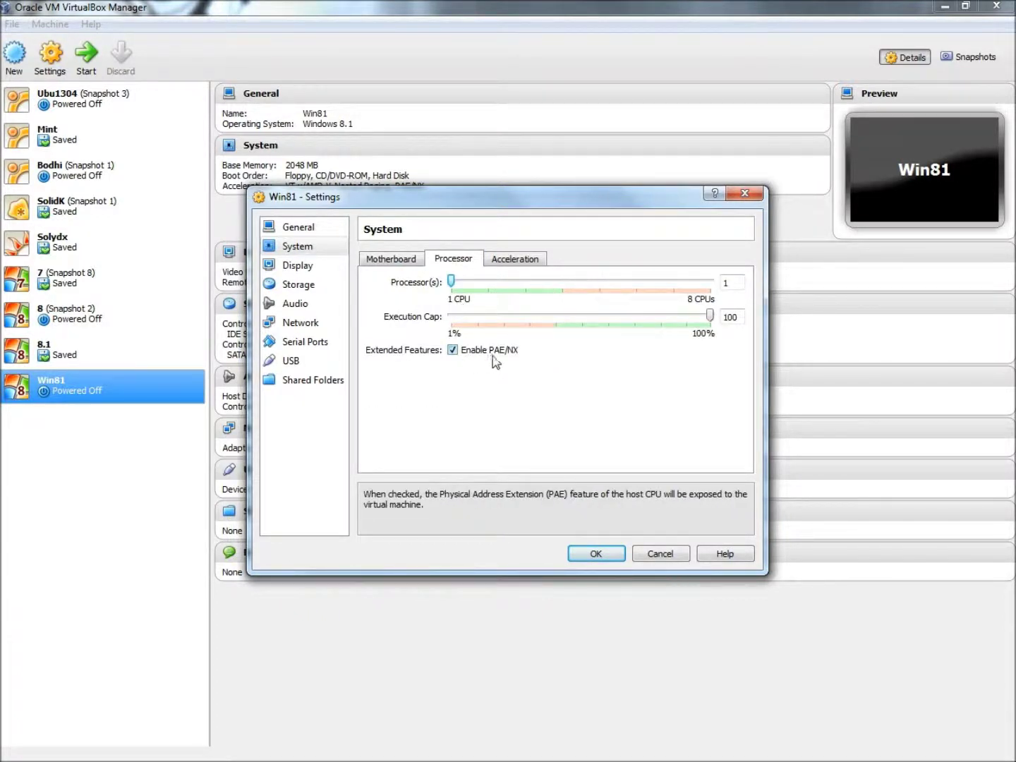
click(533, 267)
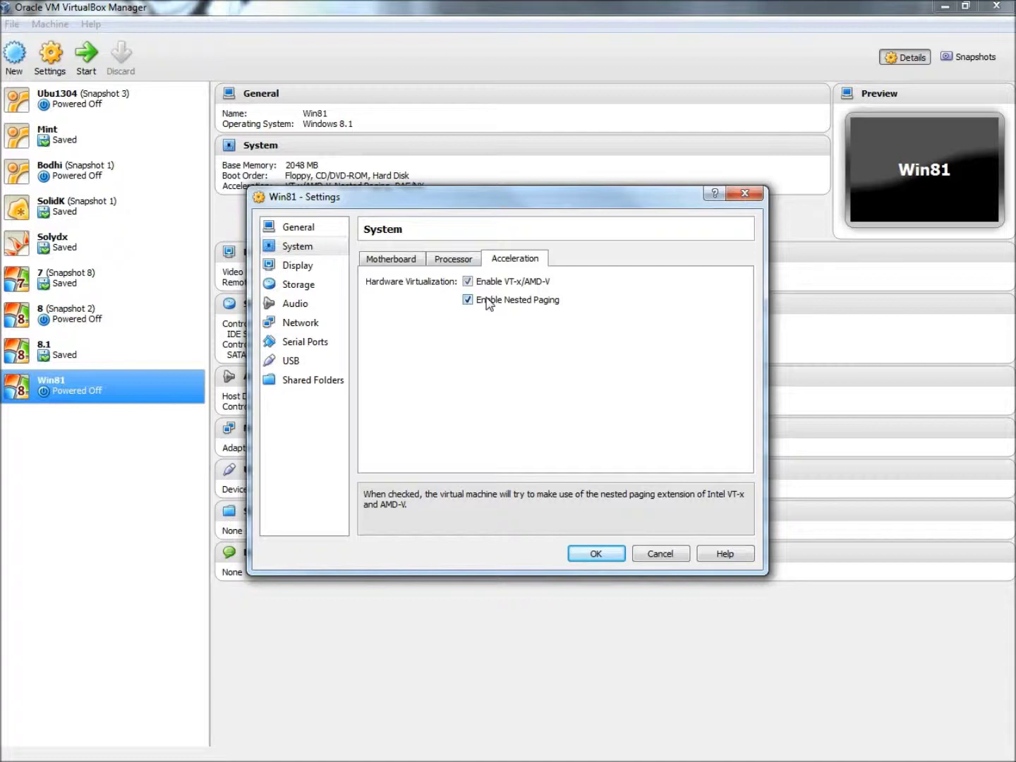
click(305, 266)
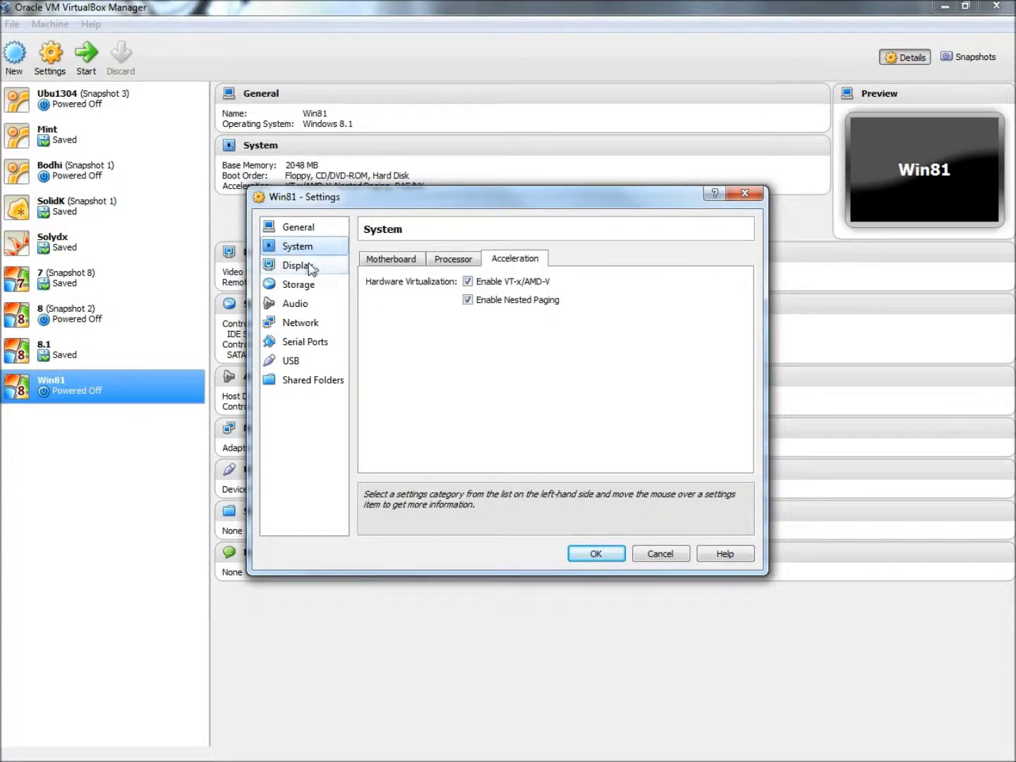
Add then remove the Memorex USB filter, save Win81's settings, and start the VM.
click(308, 267)
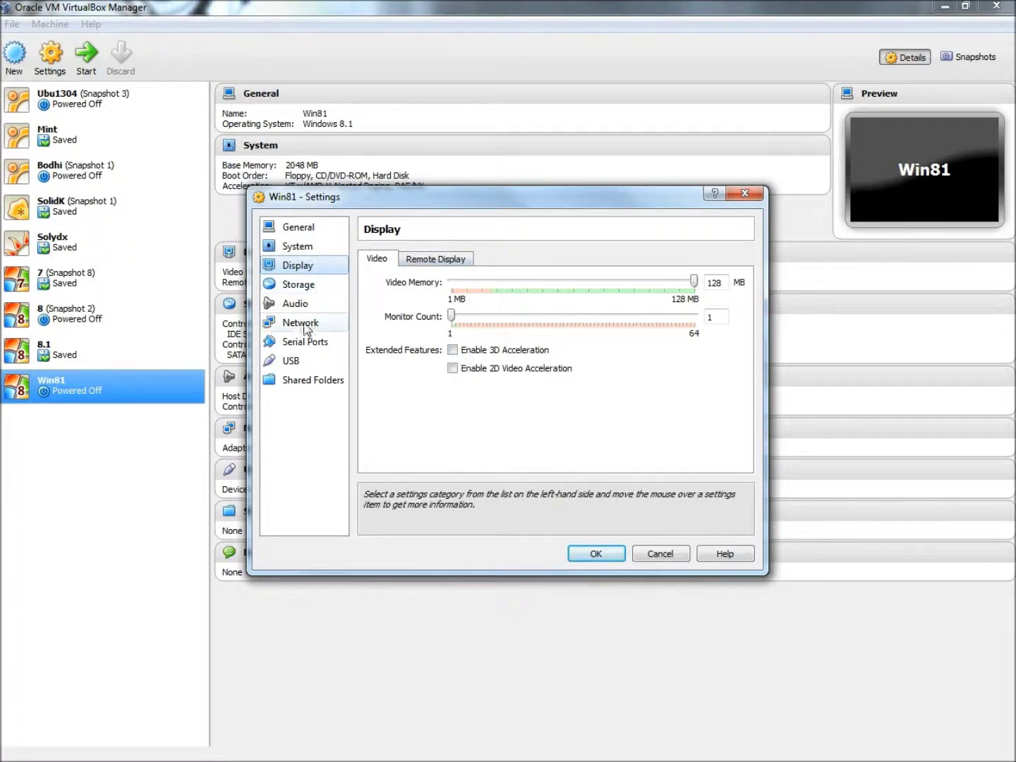
click(297, 364)
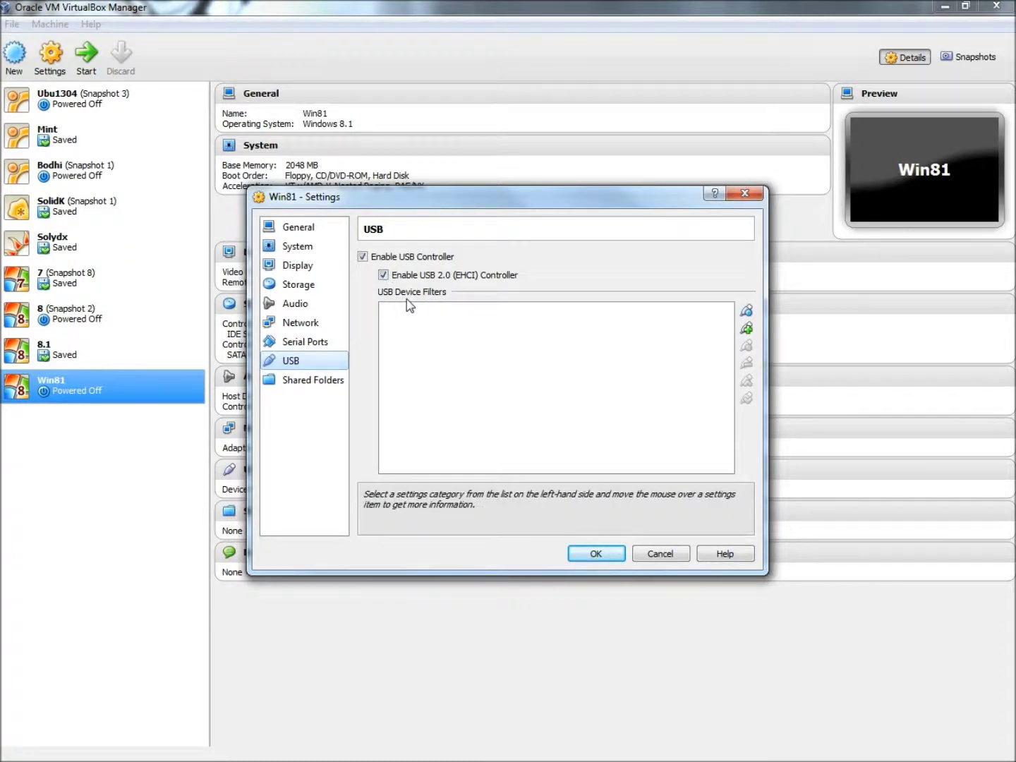
click(747, 329)
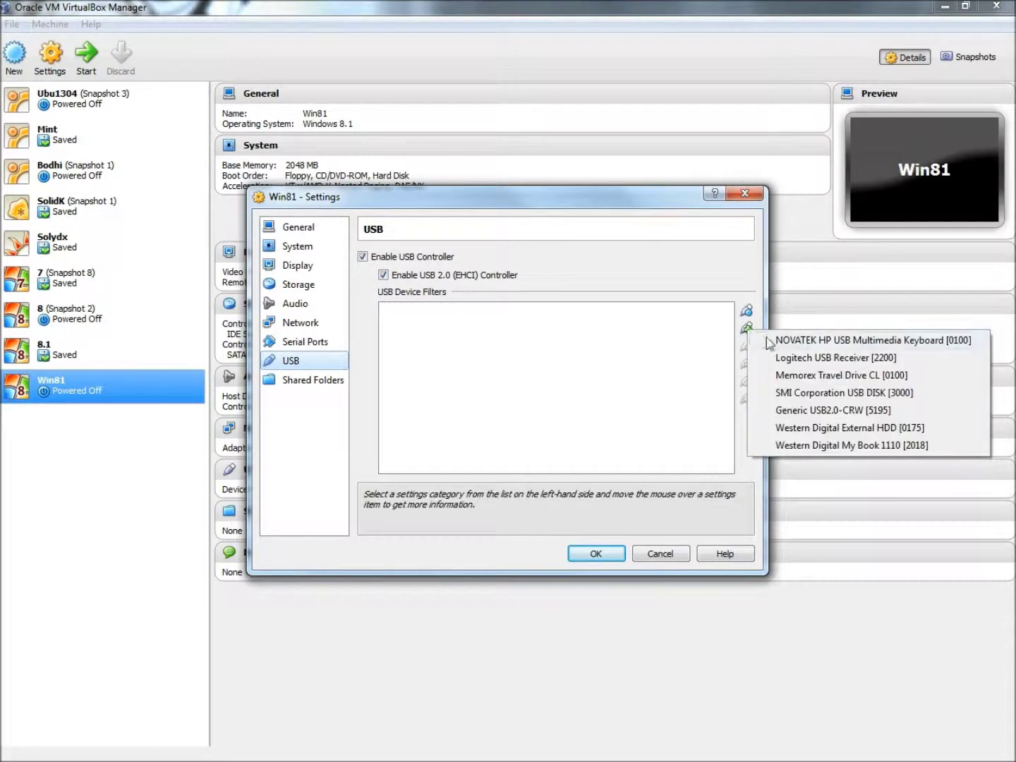
click(815, 377)
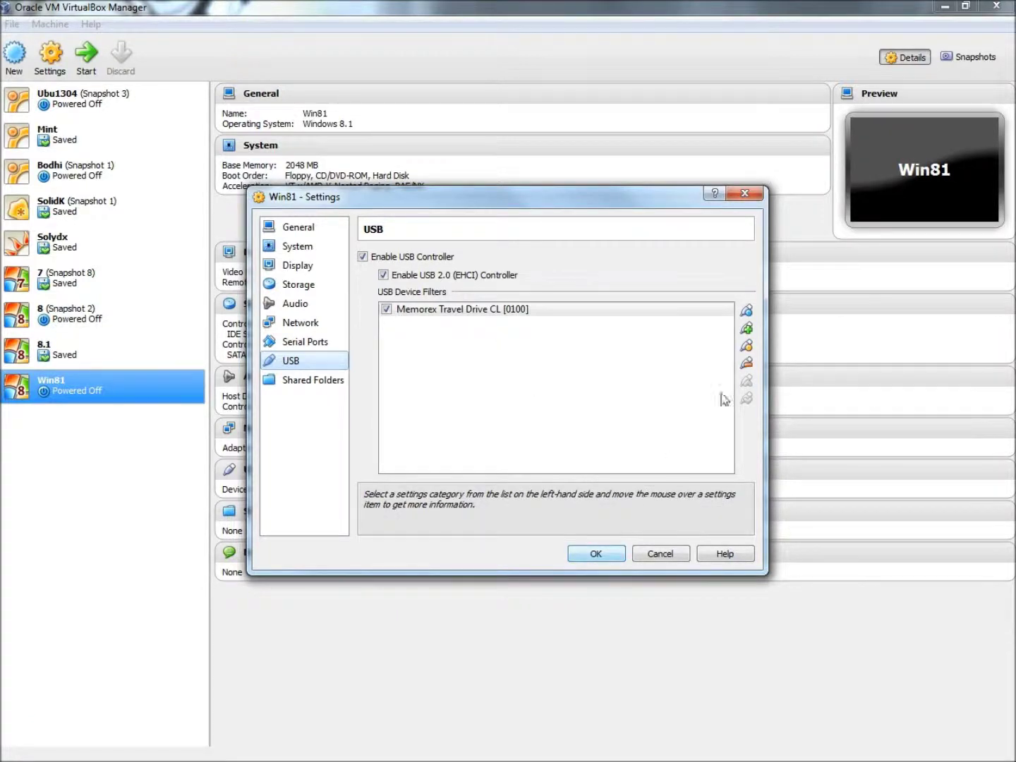
click(746, 363)
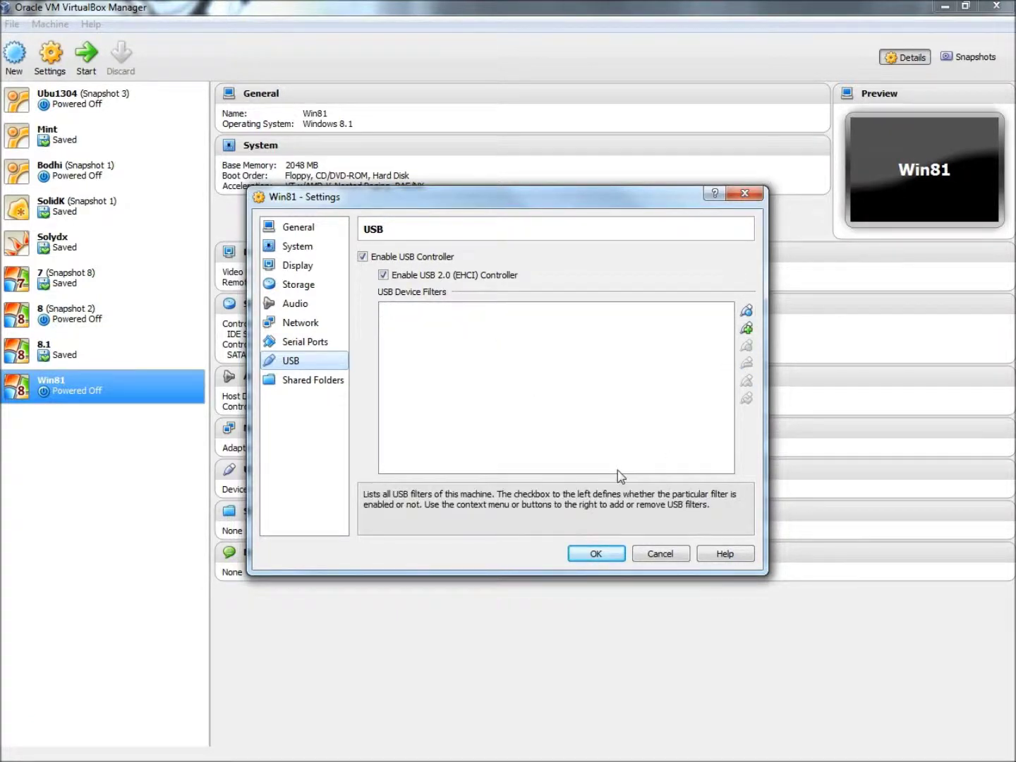
click(596, 553)
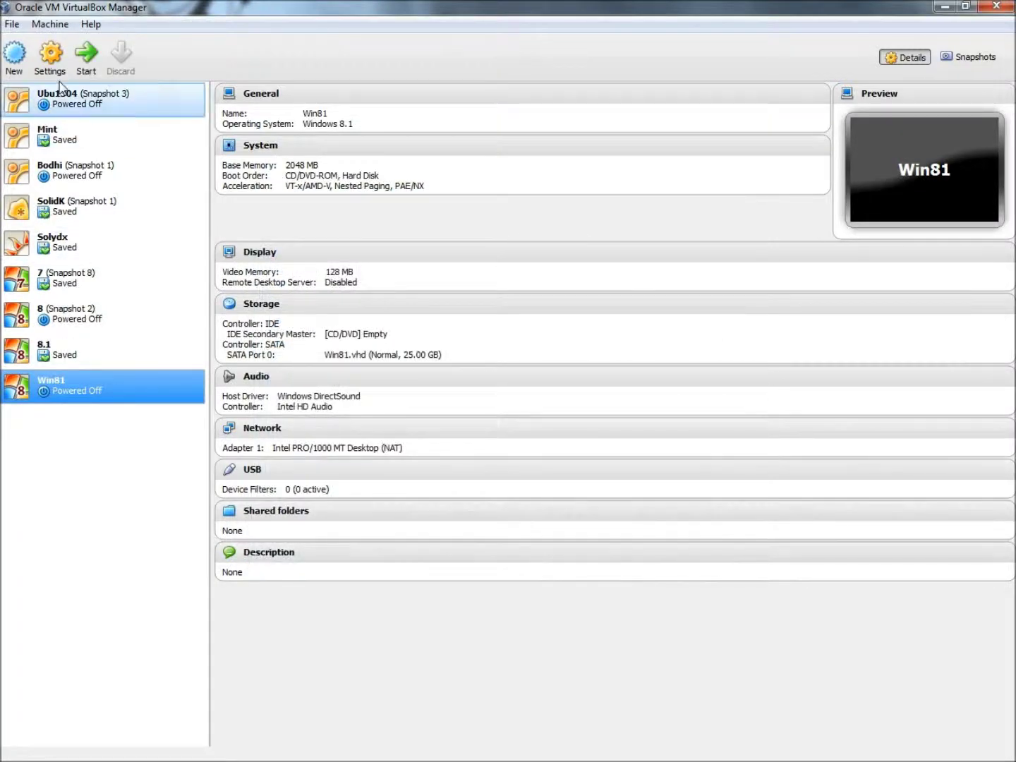
click(89, 64)
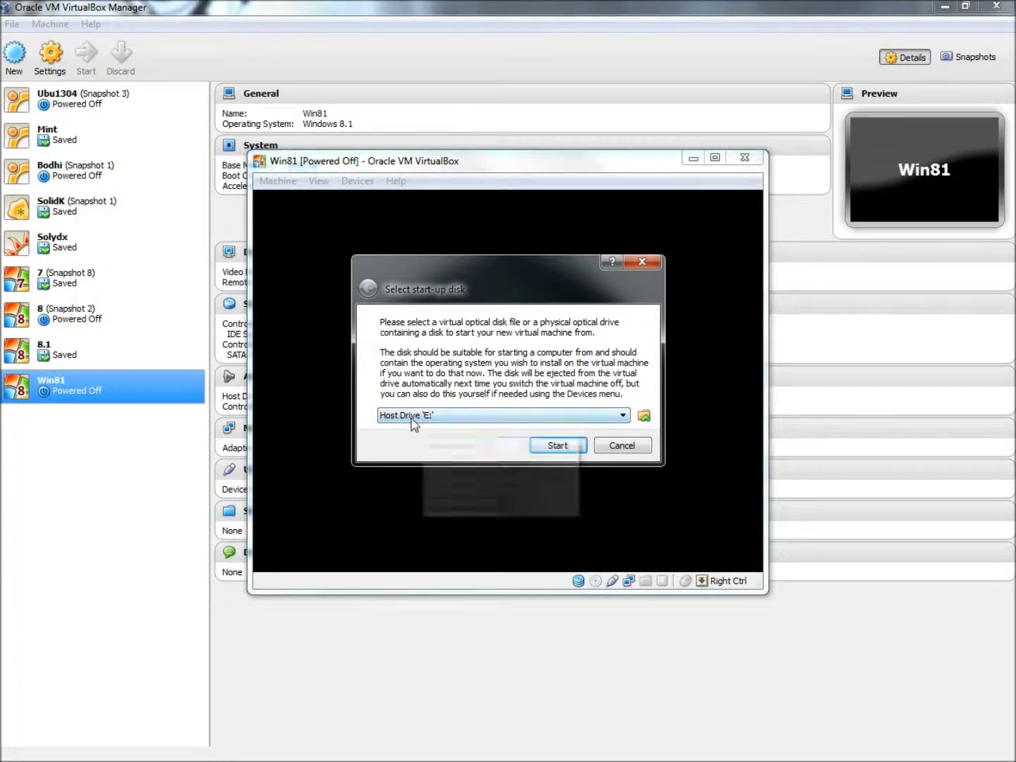
Pick WindowsBlue-ClientwithApps-32bit-English-X1899604.iso from the Bootables folder as the start-up disk.
click(644, 417)
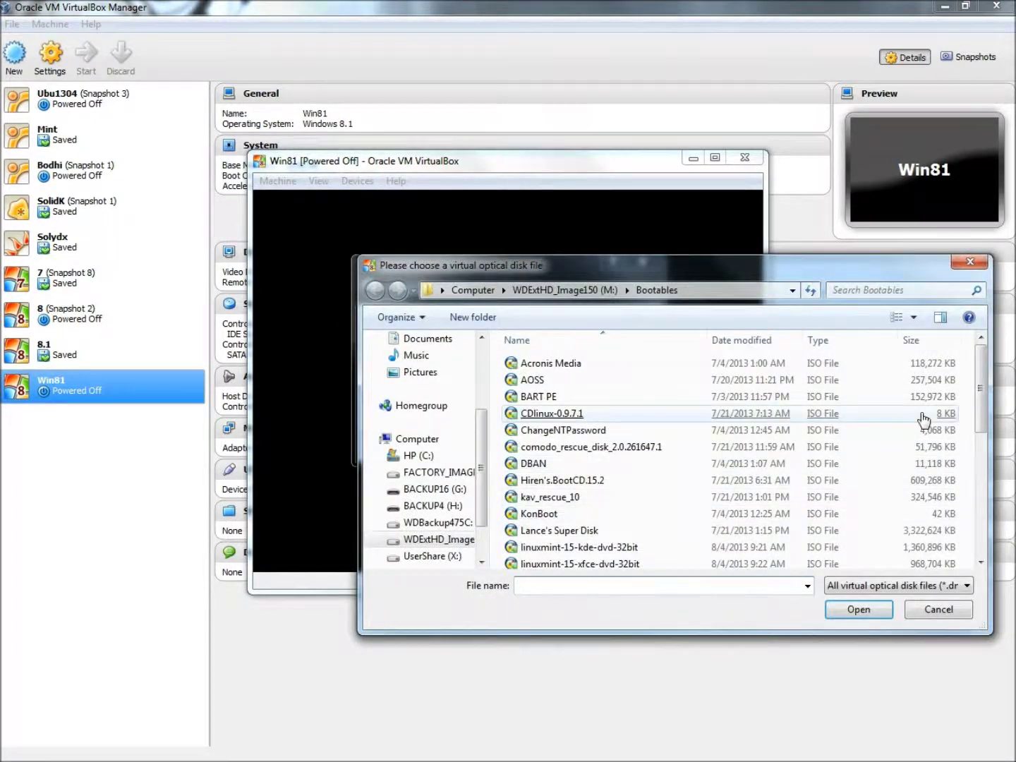
scroll(980, 435, down, 1)
scroll(979, 438, down, 1)
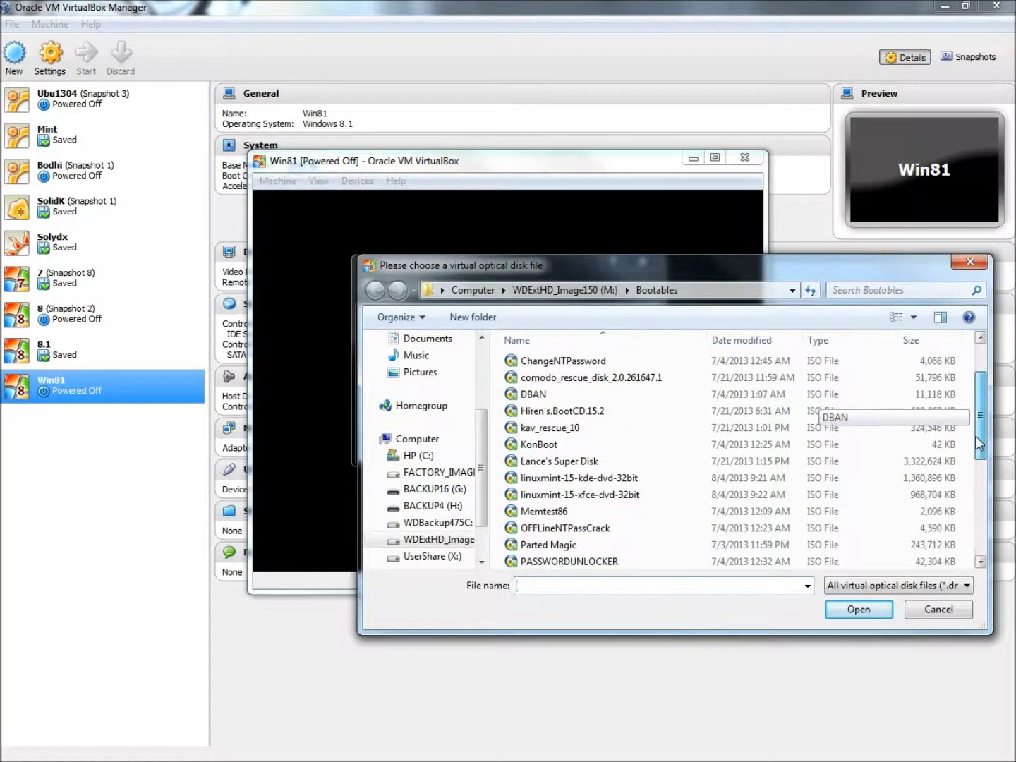
scroll(980, 442, down, 5)
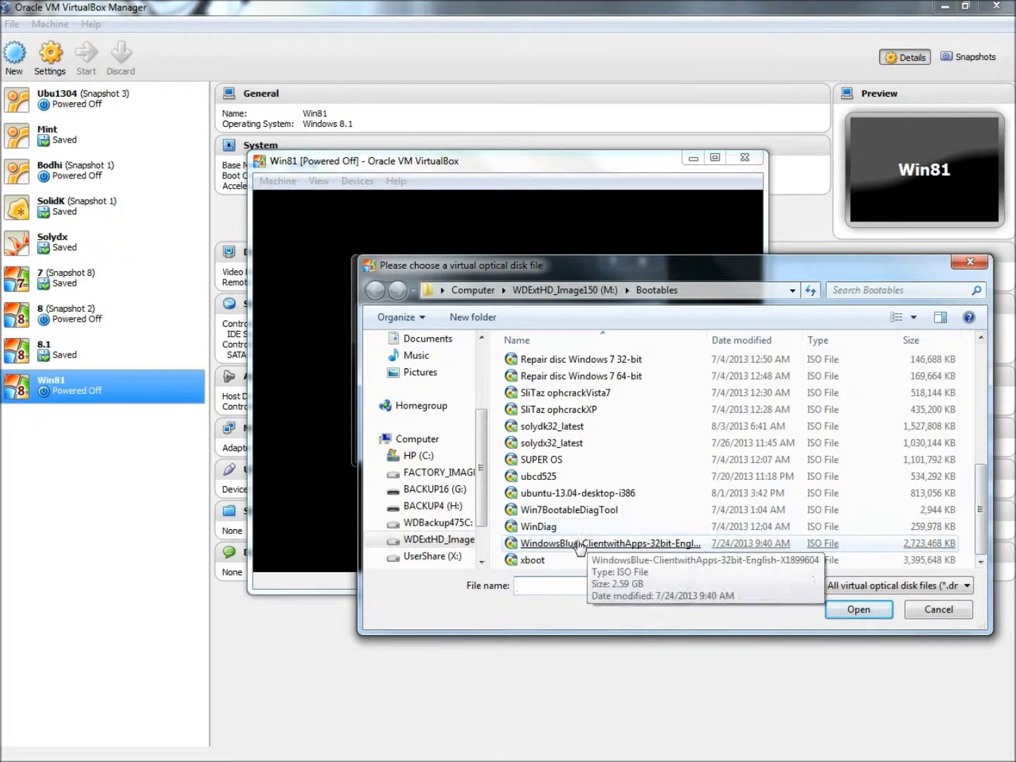
double_click(578, 544)
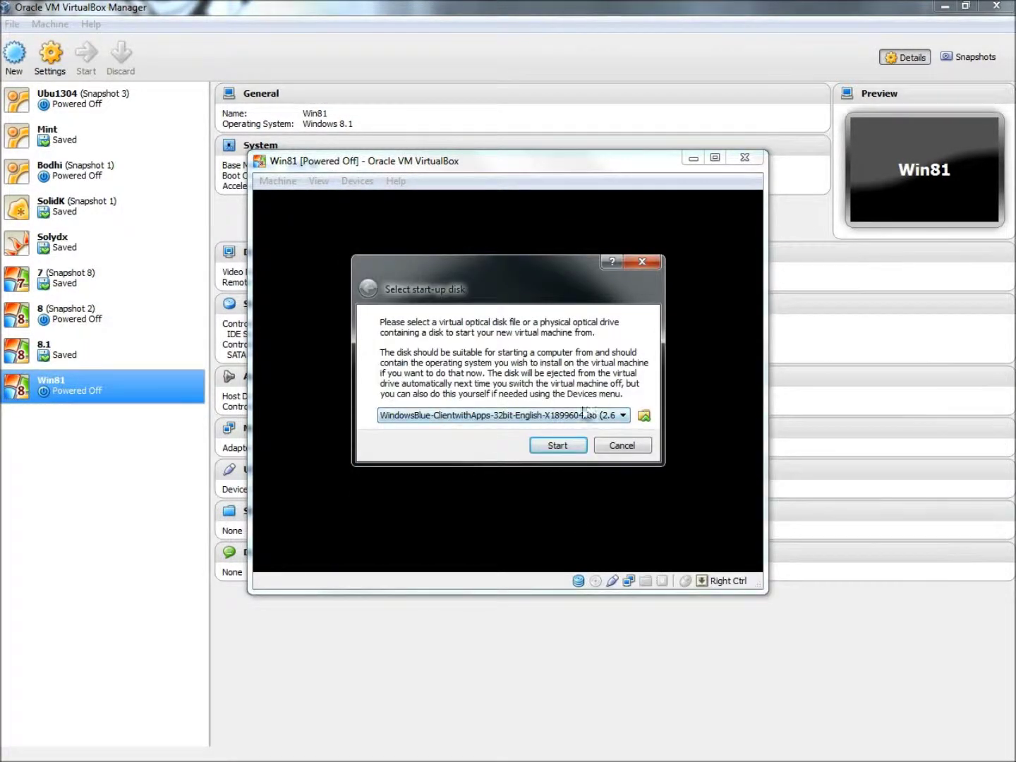
Boot Win81 from the ISO, switch the VM window to Scale Mode, and maximize it.
click(558, 446)
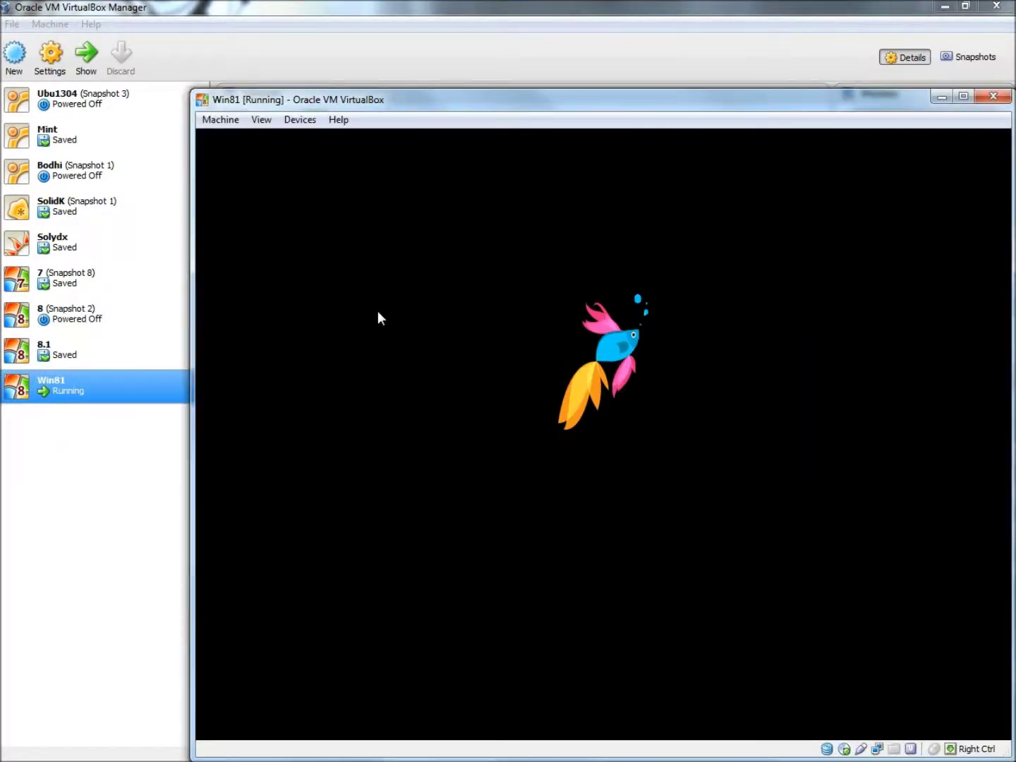
click(261, 121)
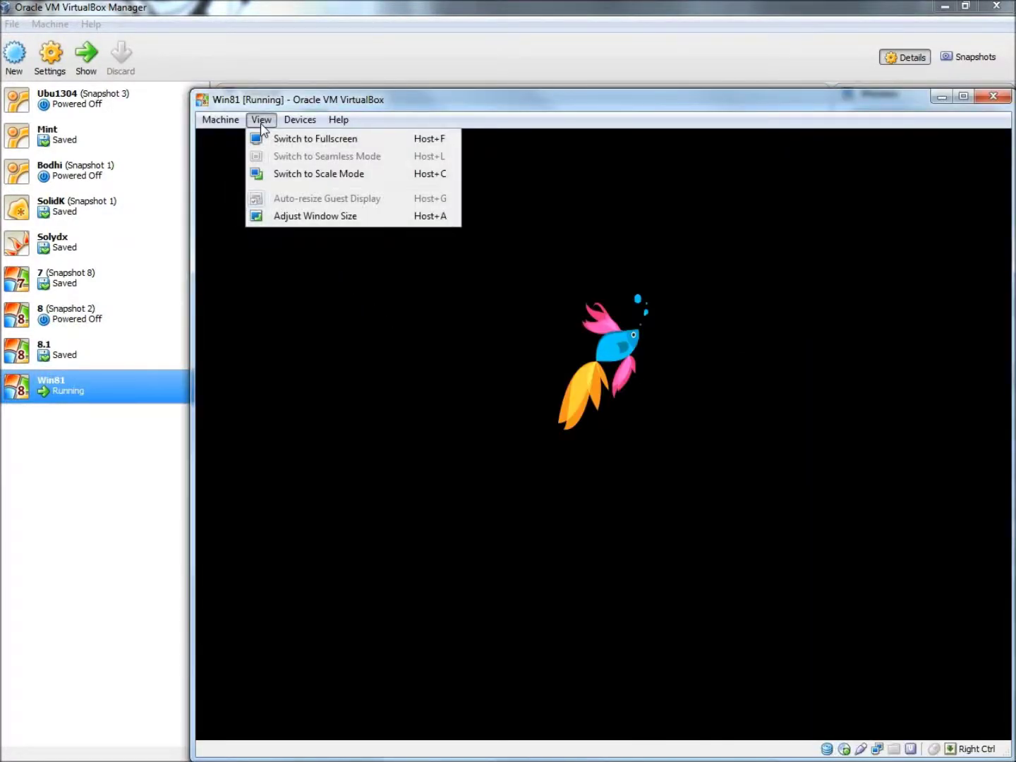
click(356, 179)
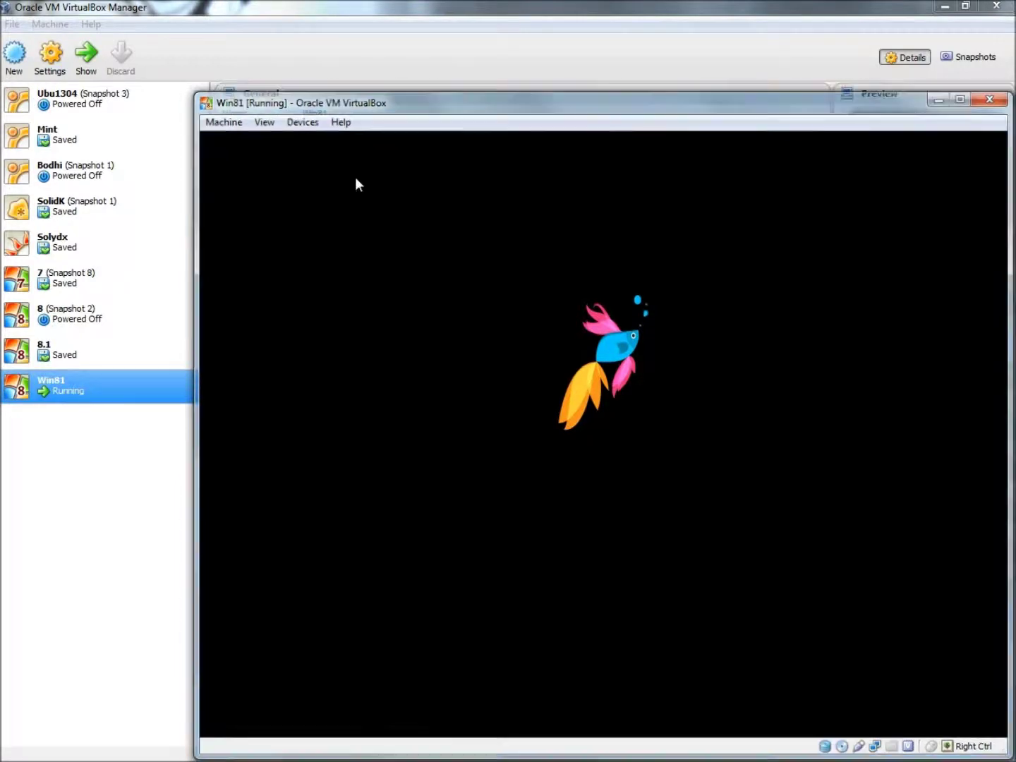
click(716, 175)
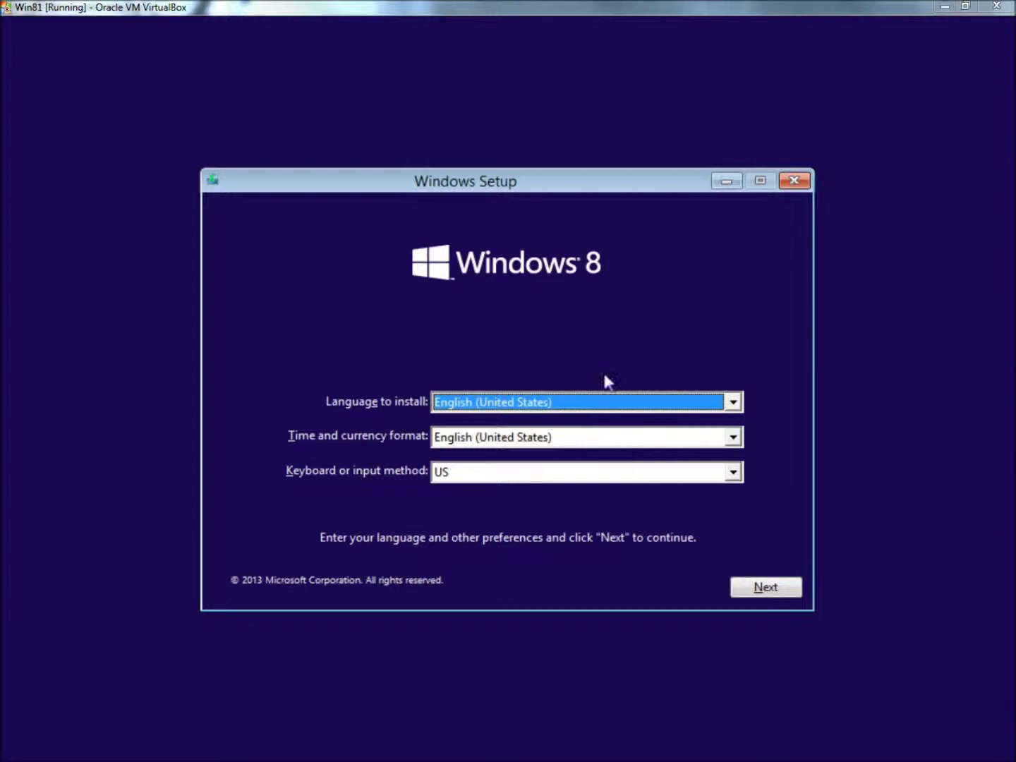
Accept the English setup defaults, choose Install now, and enter the product key from Microsoft's page.
click(763, 588)
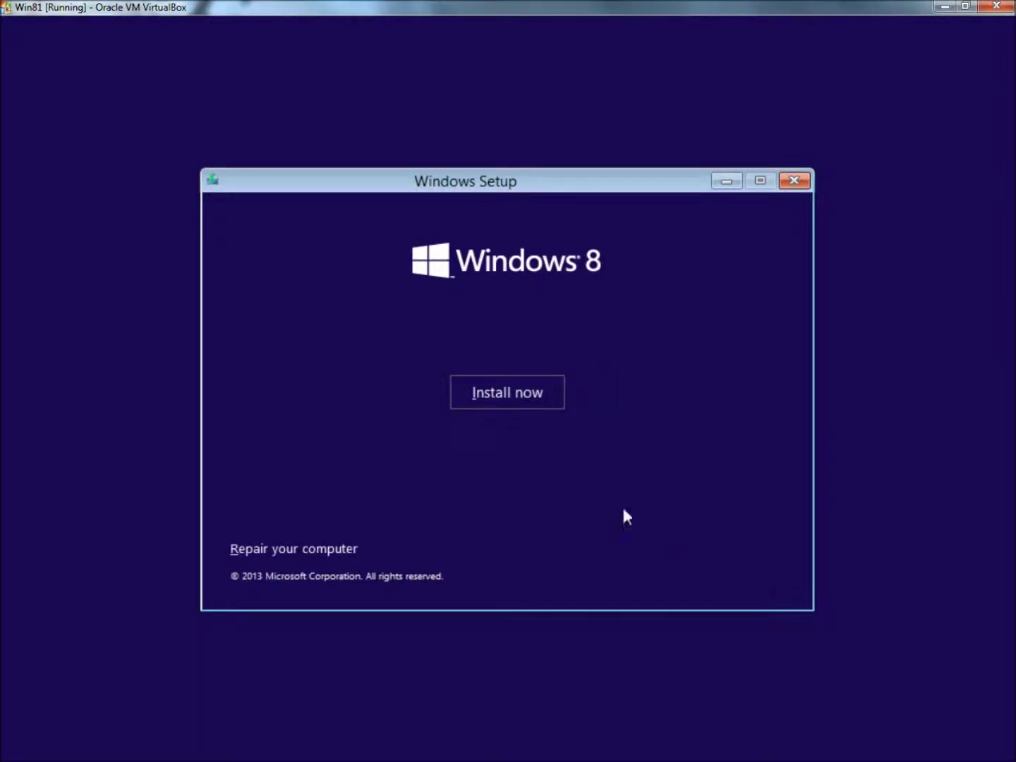
click(510, 398)
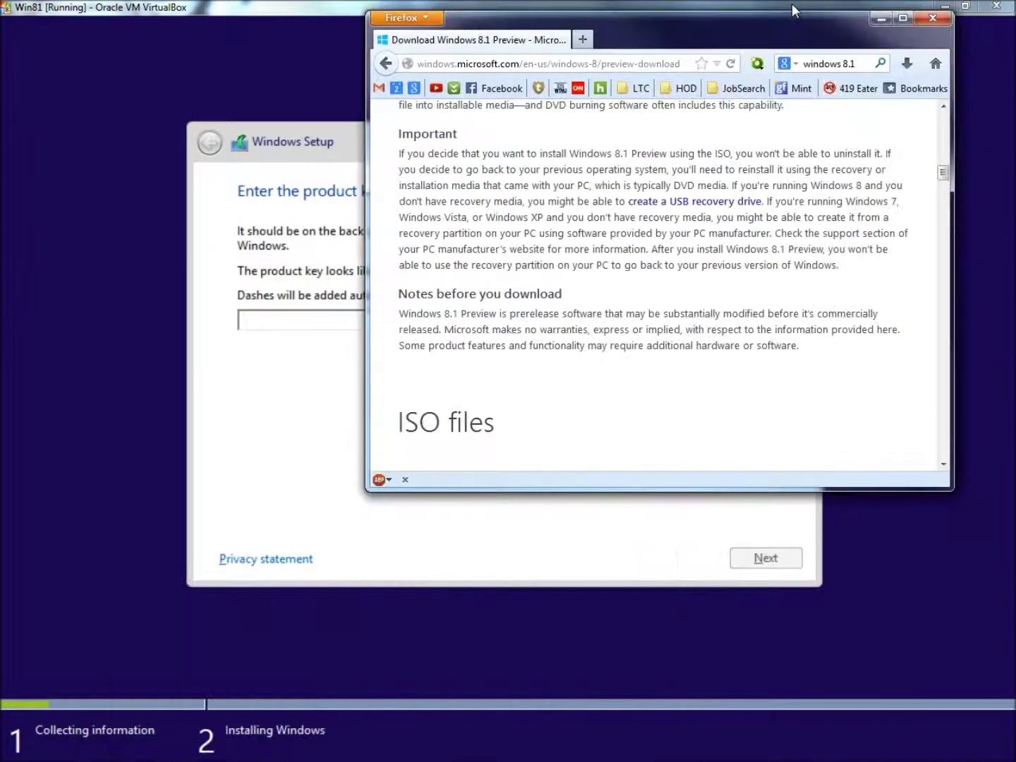
double_click(787, 23)
scroll(343, 494, down, 2)
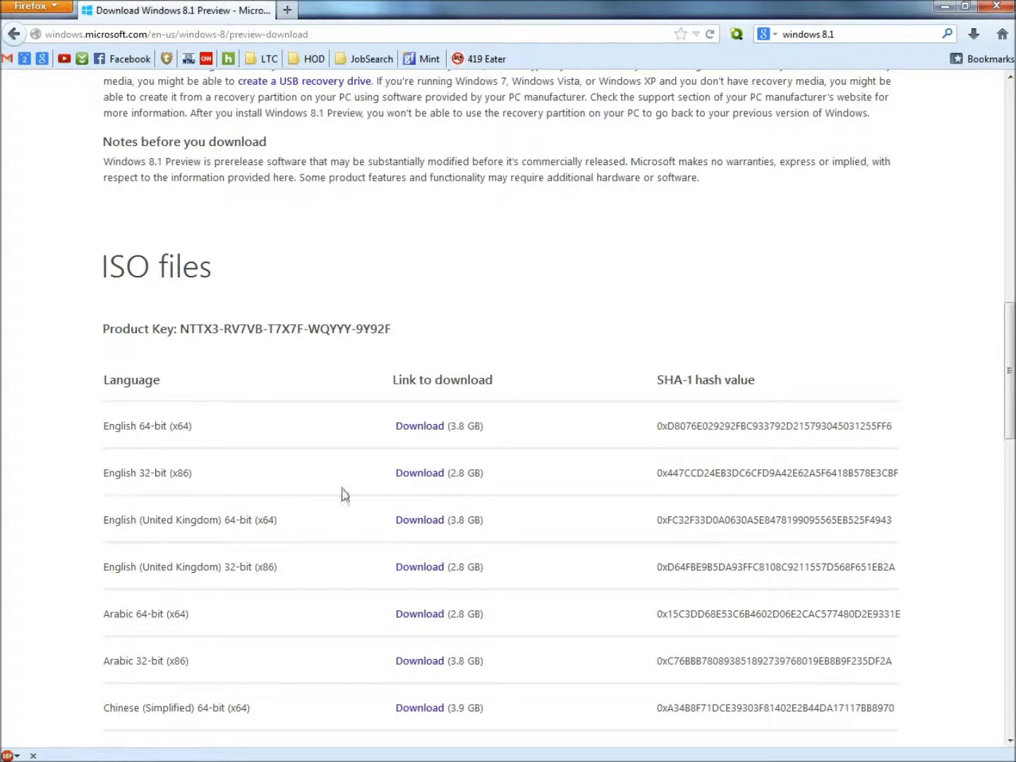
drag(181, 324, 417, 345)
click(460, 329)
double_click(571, 20)
click(229, 99)
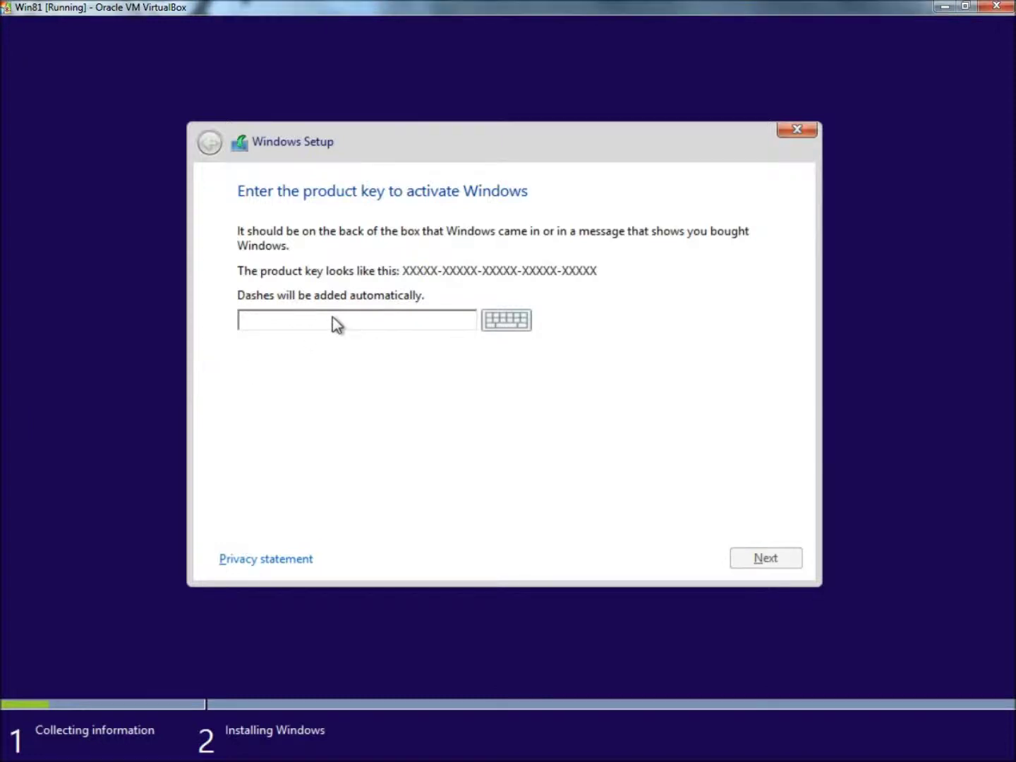
text(NTTX3-RV7VB-T7X7F-WQYYY-9Y92F)
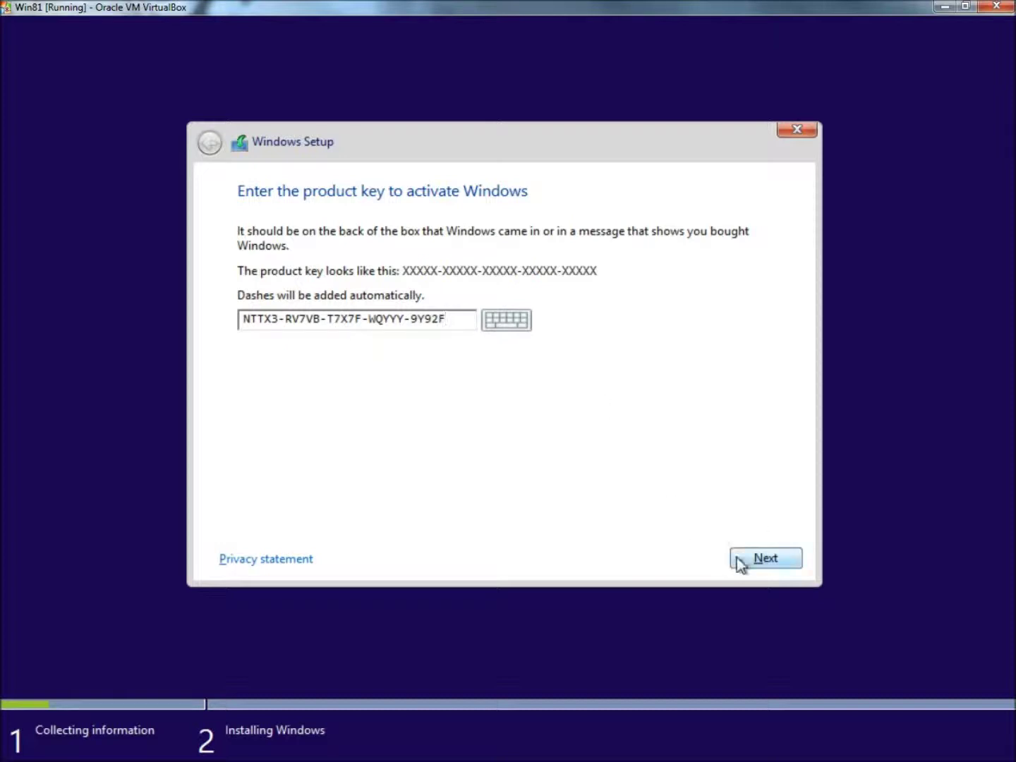
click(757, 561)
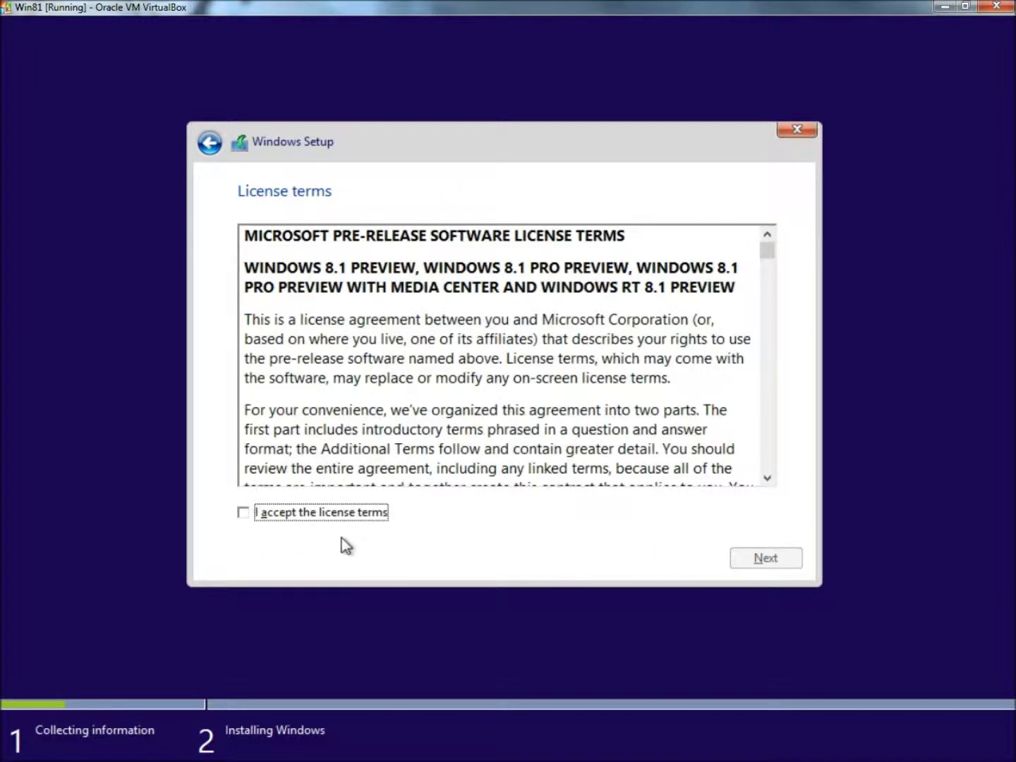
Accept the license terms and custom-install Windows onto the 25.0 GB unallocated Drive 0.
click(328, 519)
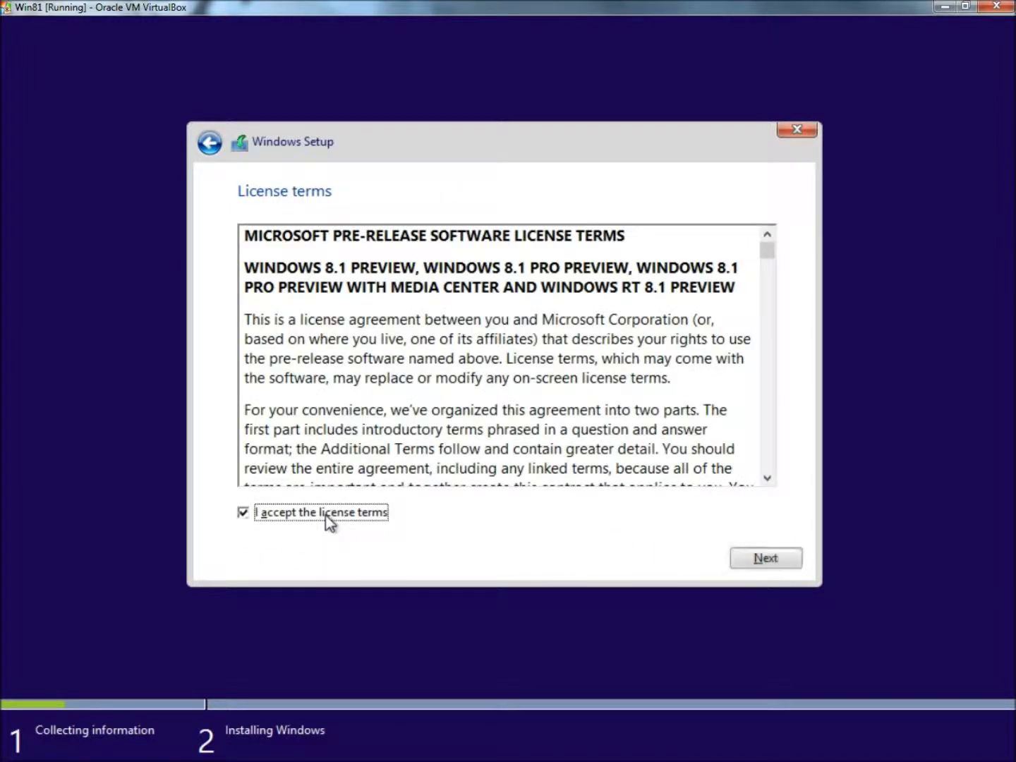
click(761, 565)
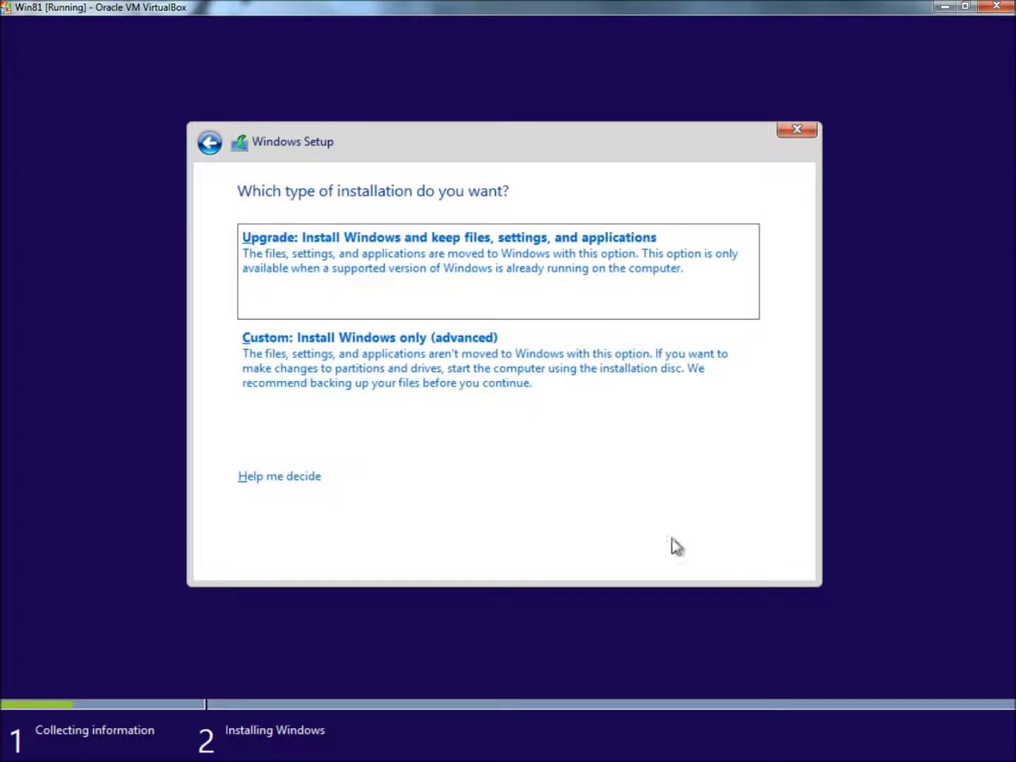
click(408, 363)
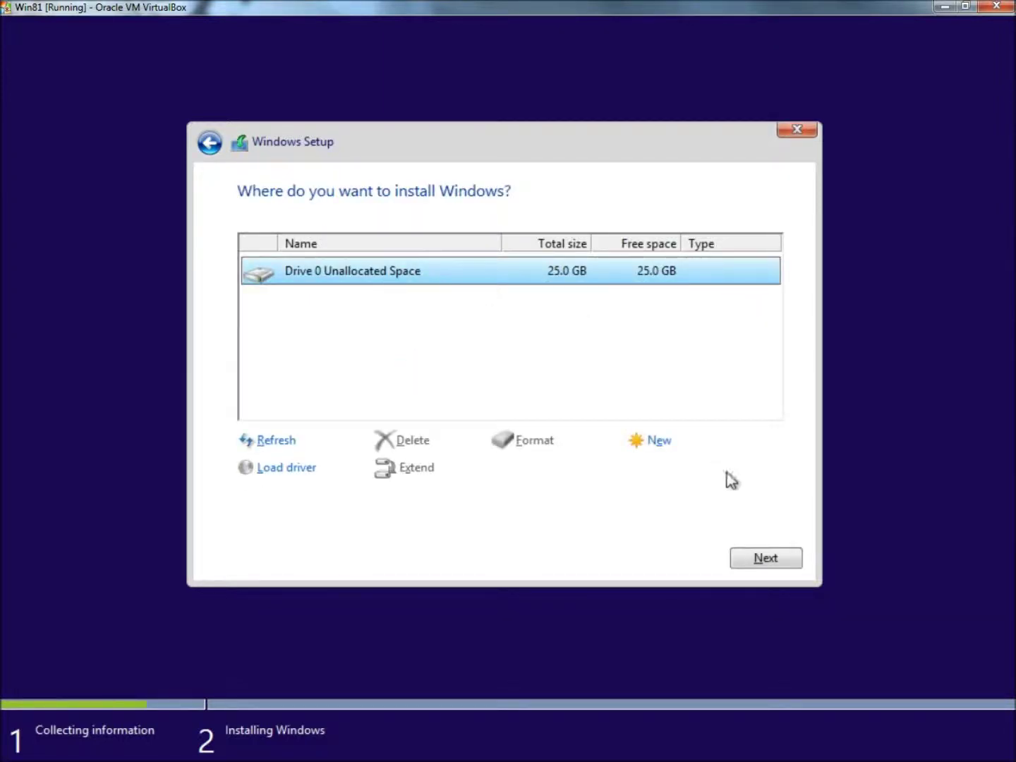
click(755, 561)
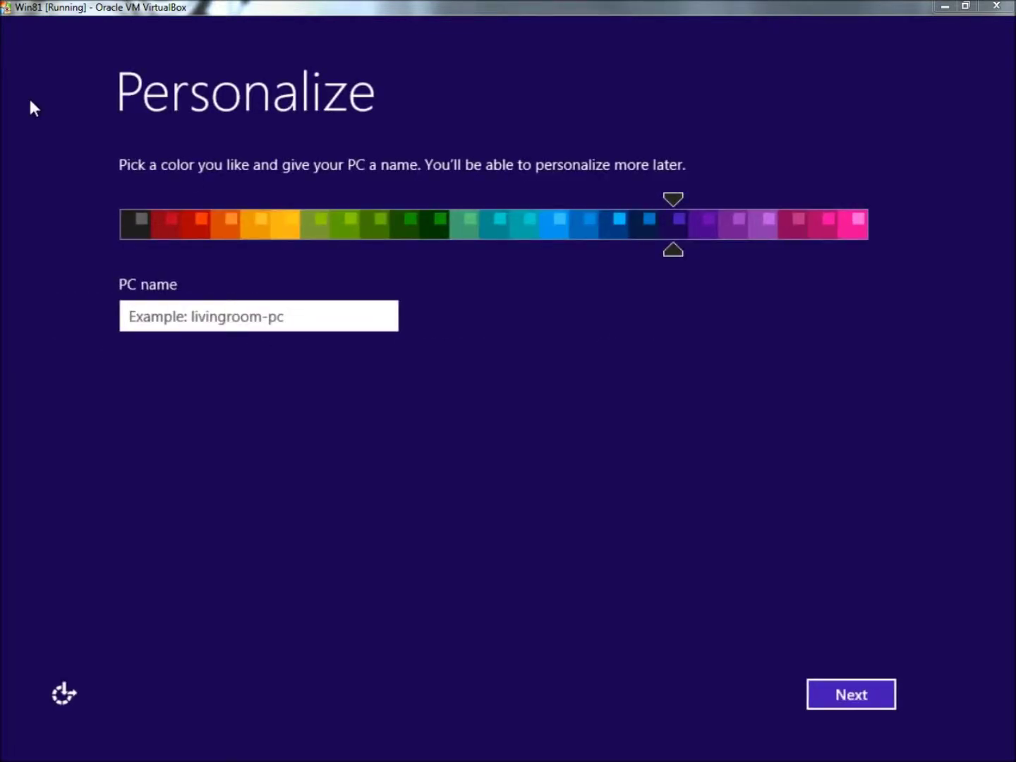
Name the PC Win81 and accept the express settings.
click(250, 315)
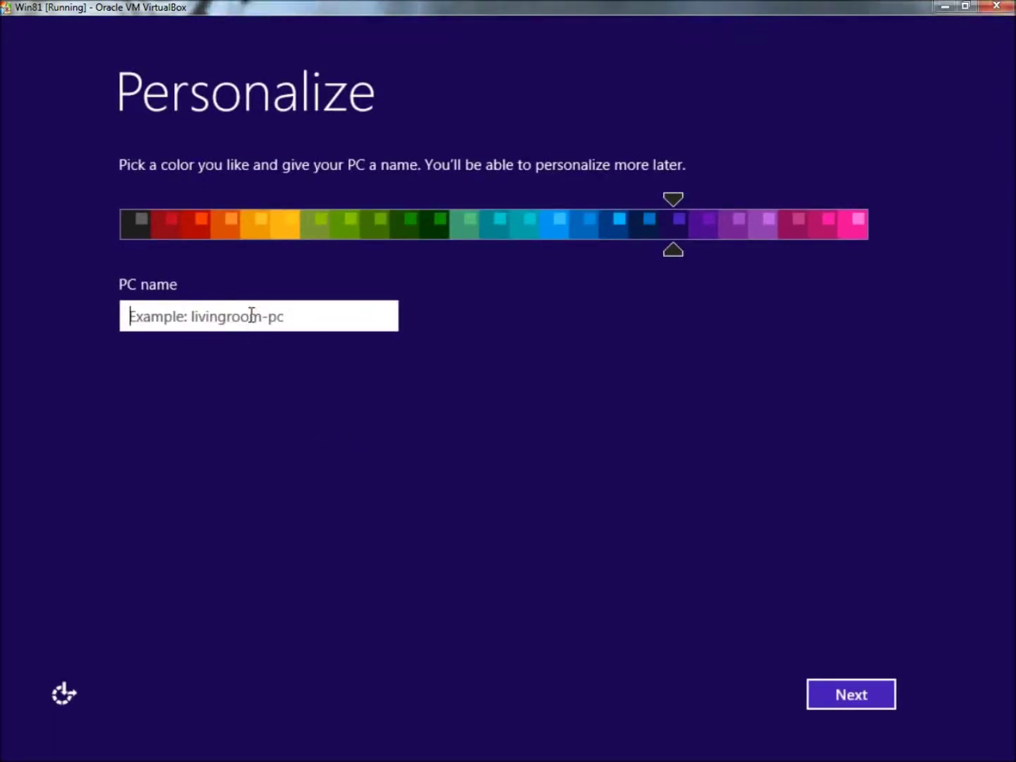
text(Win81)
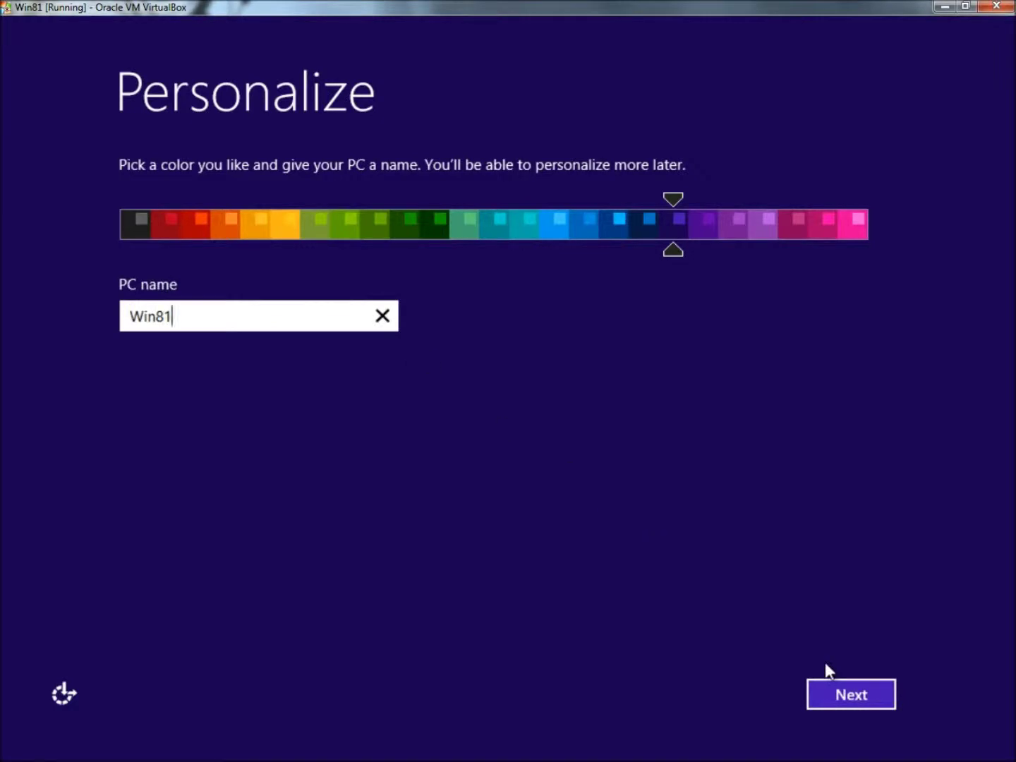
click(839, 696)
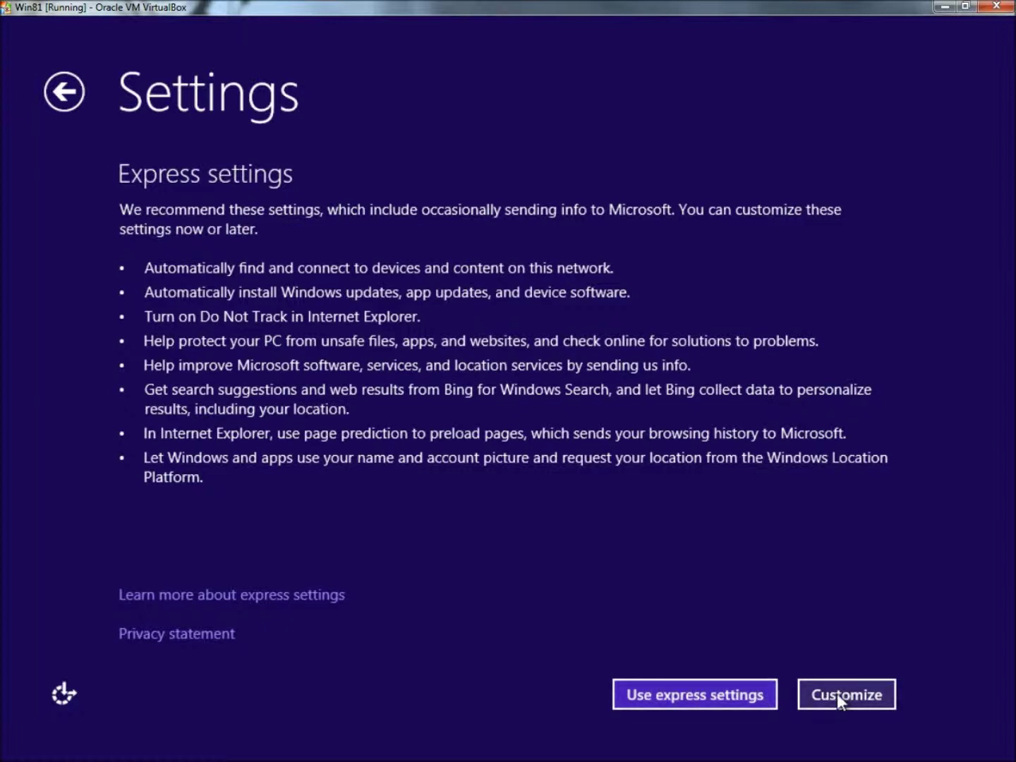
click(664, 693)
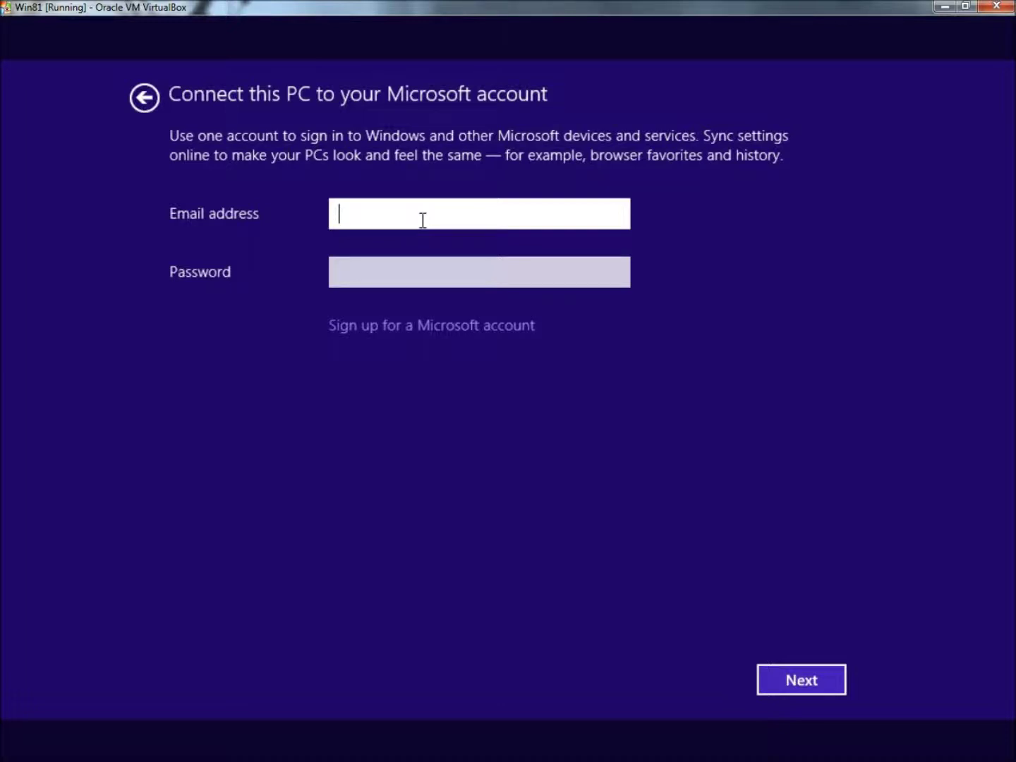
Sign in with the Microsoft account e-mail address and password.
key(Tab)
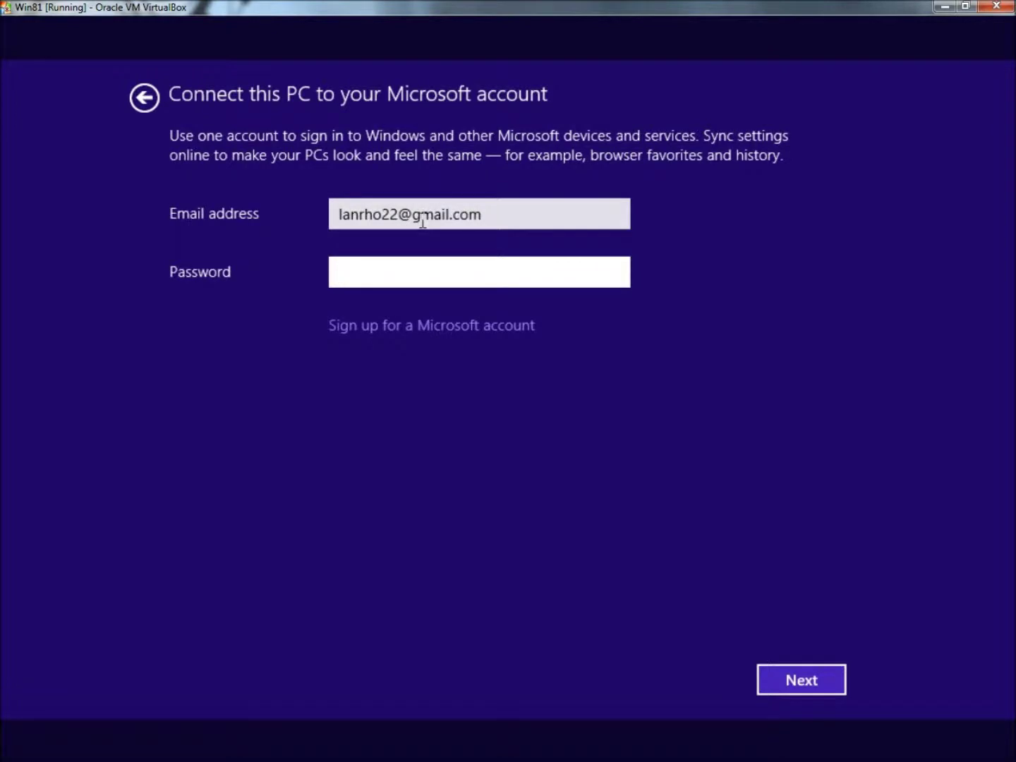
text(•••••••••)
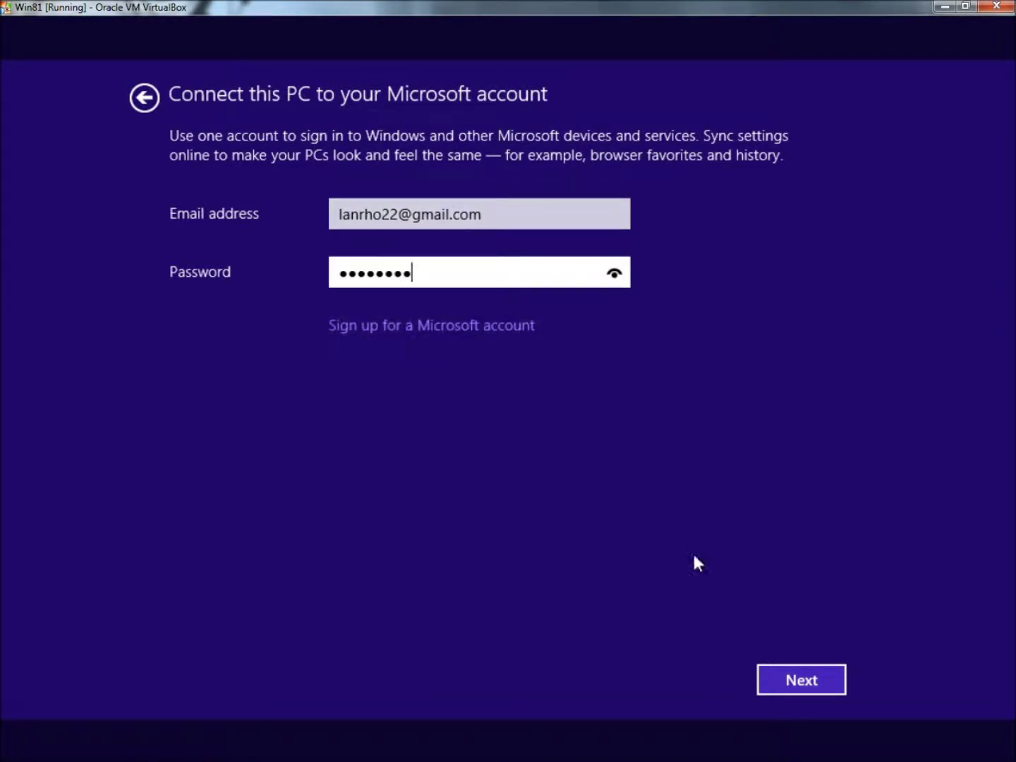
click(792, 682)
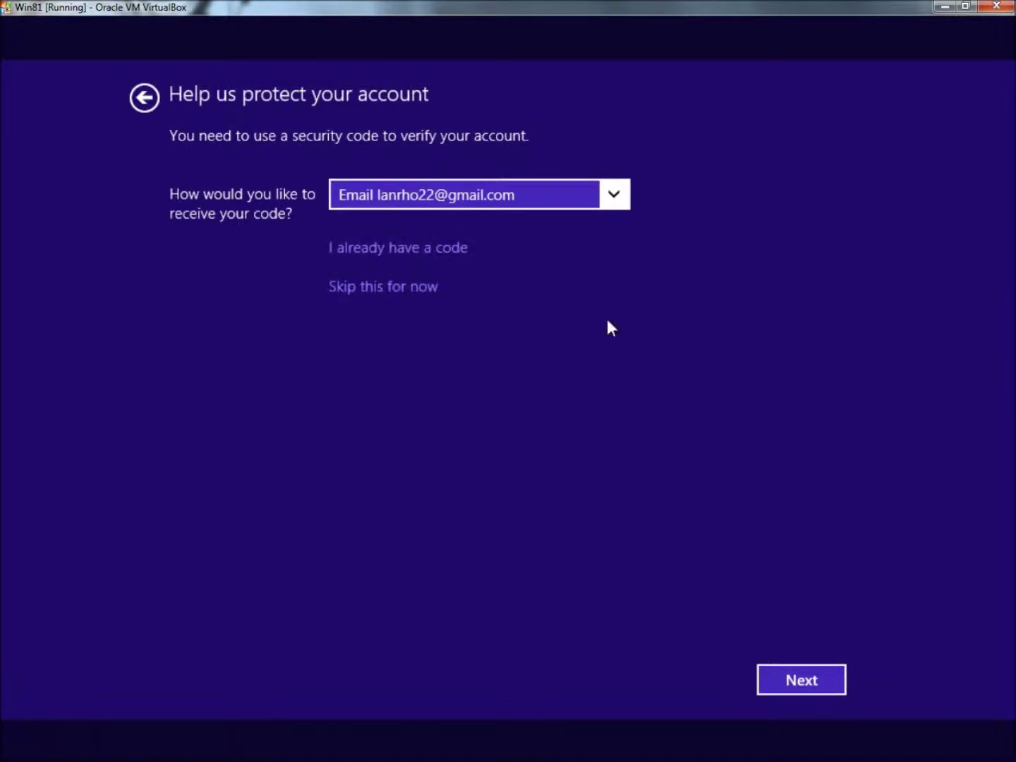
Have a security code e-mailed, then copy it from the e-mail and submit it.
click(779, 683)
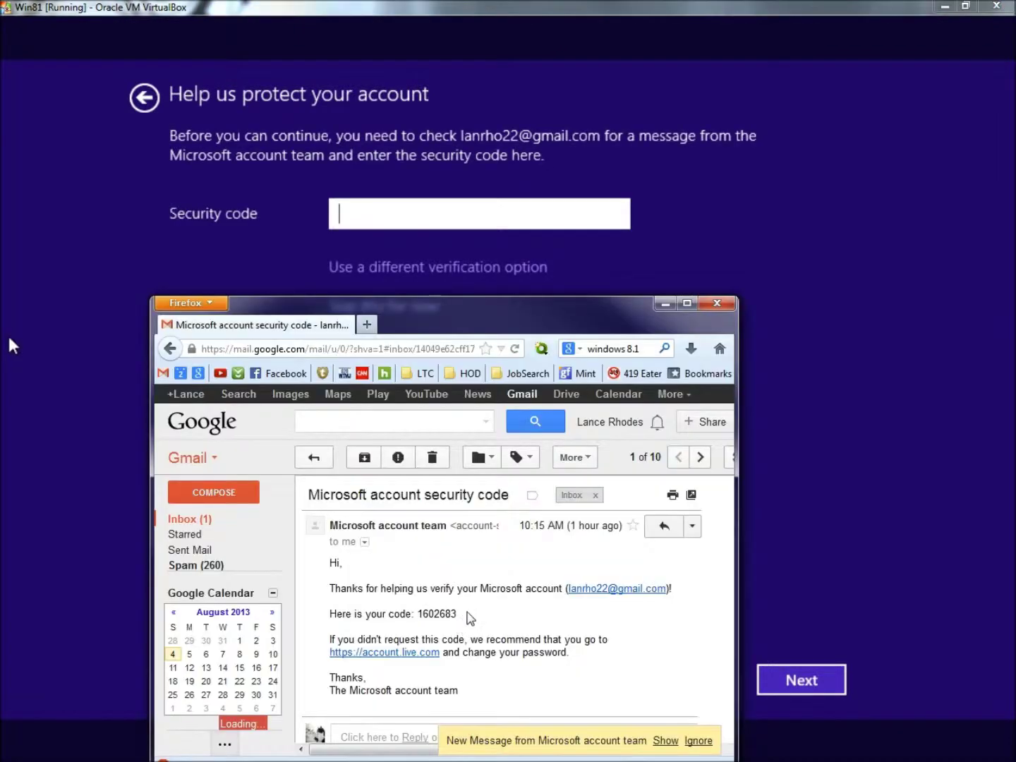
drag(458, 613, 437, 616)
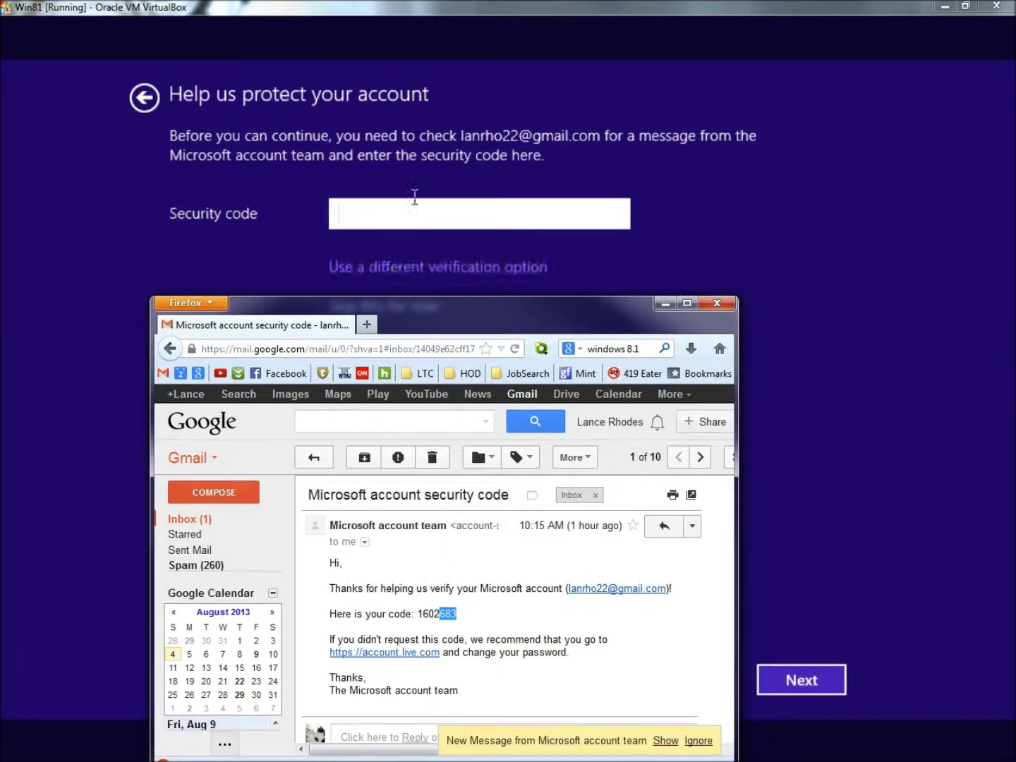
click(391, 218)
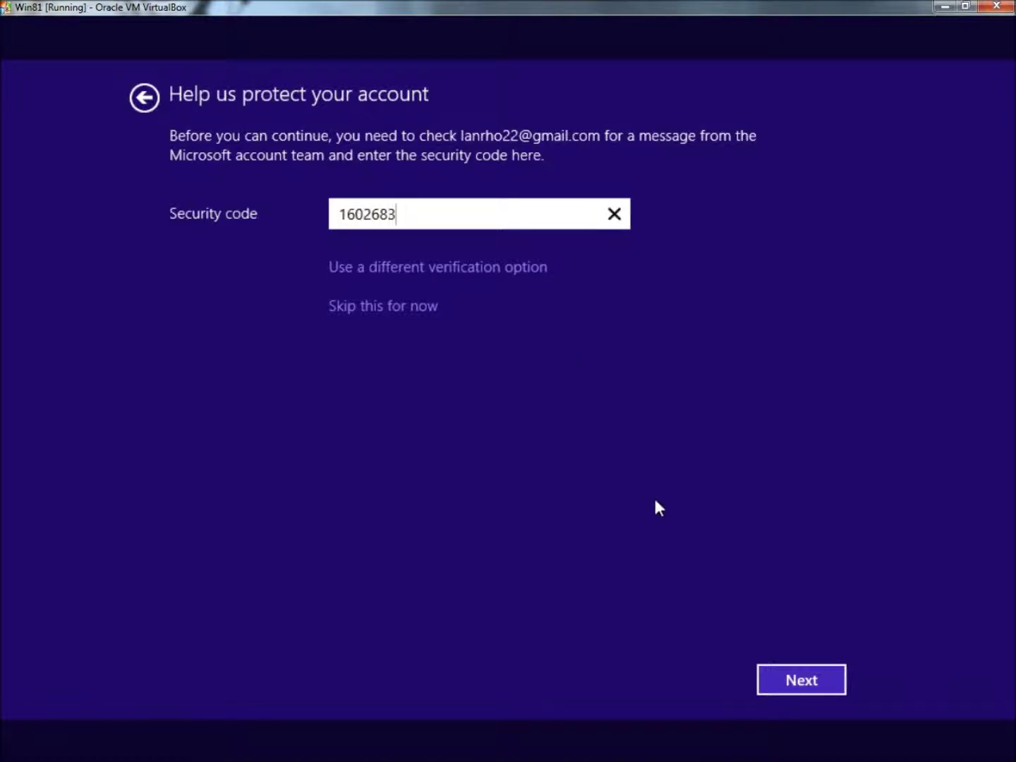
click(785, 686)
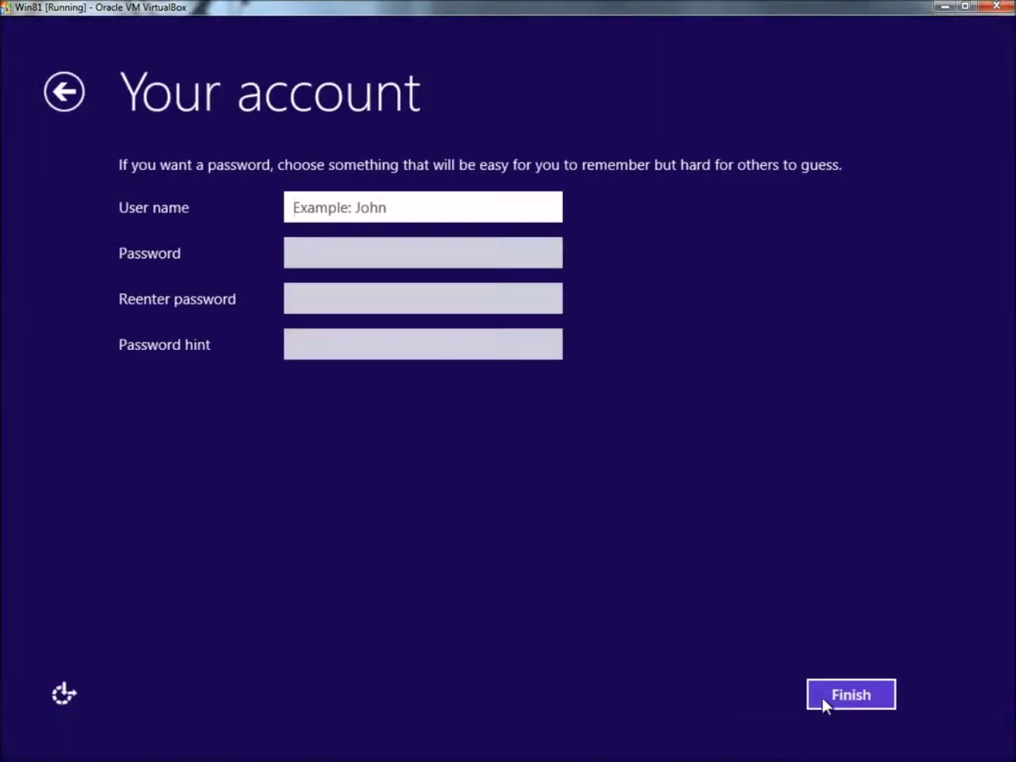
Create the local account with its user name, a confirmed password and the hint 'Usual'.
click(406, 212)
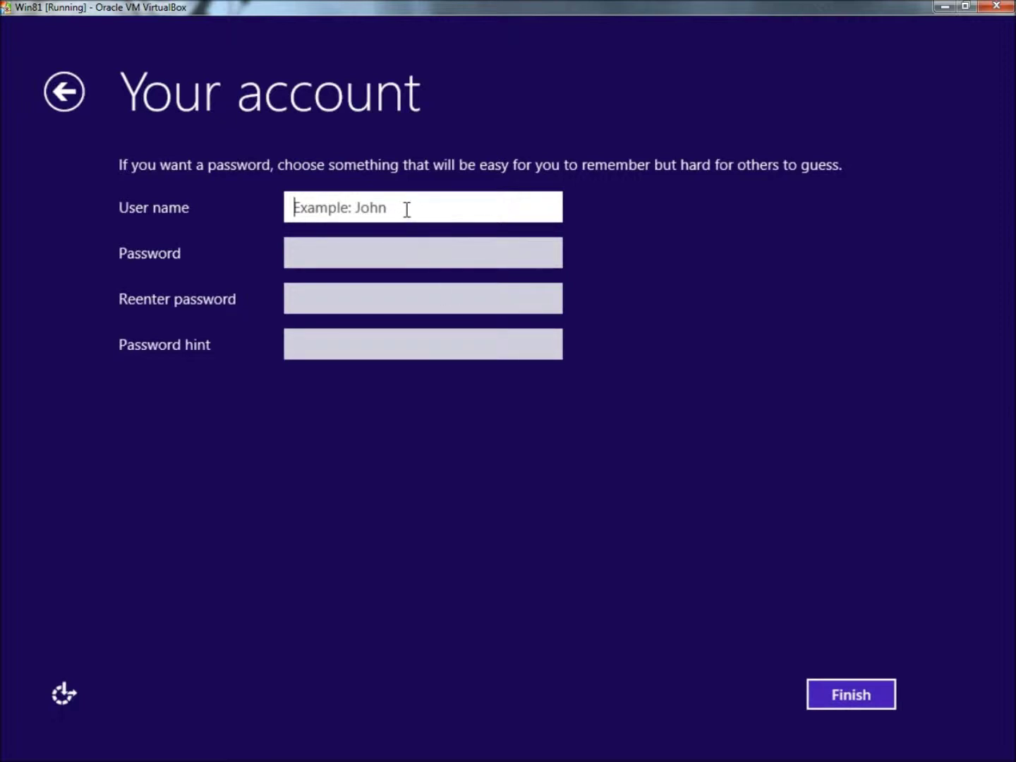
text(learningtocompute)
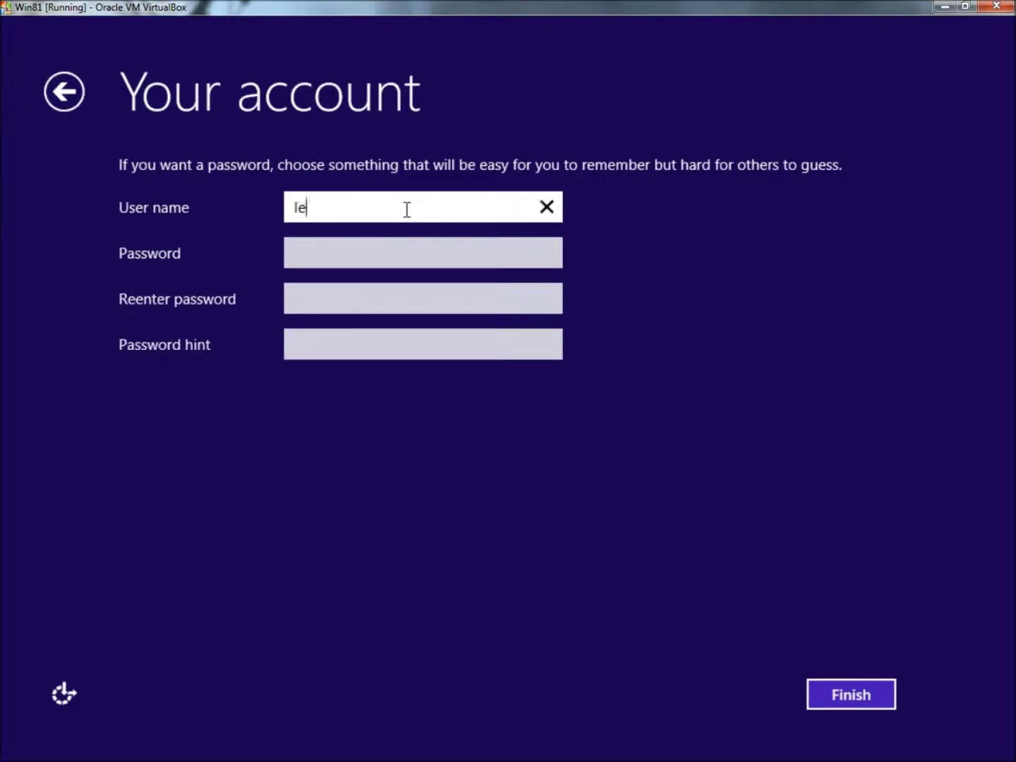
key(Tab)
text(*********)
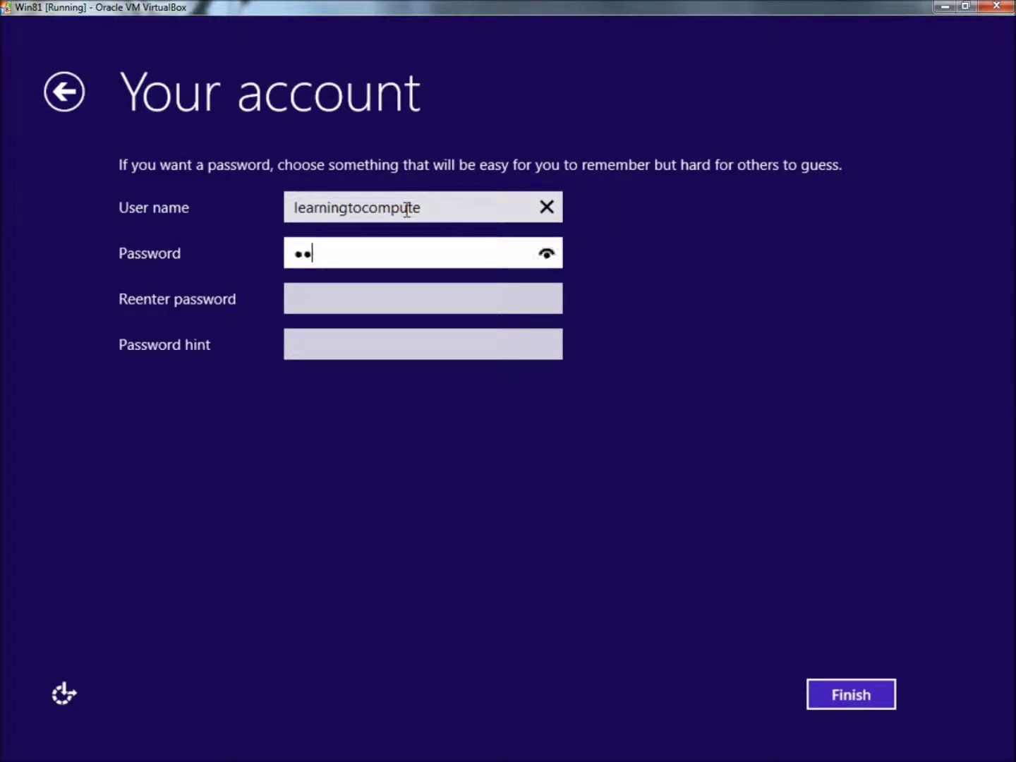
key(Tab)
text(*********)
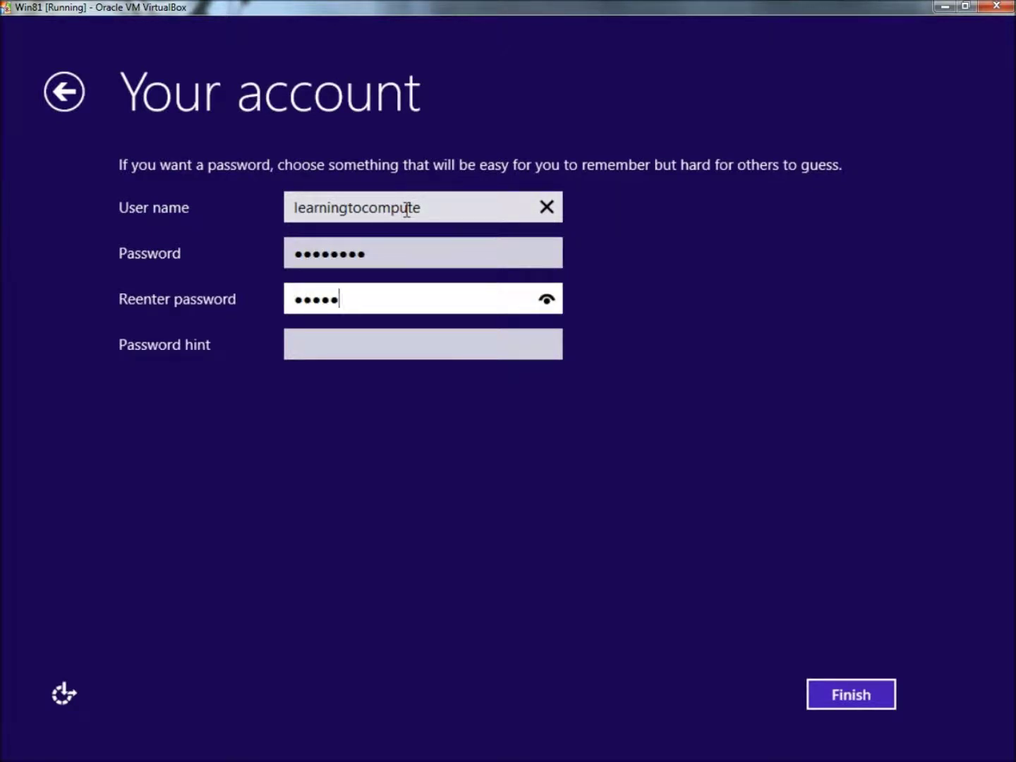
key(Tab)
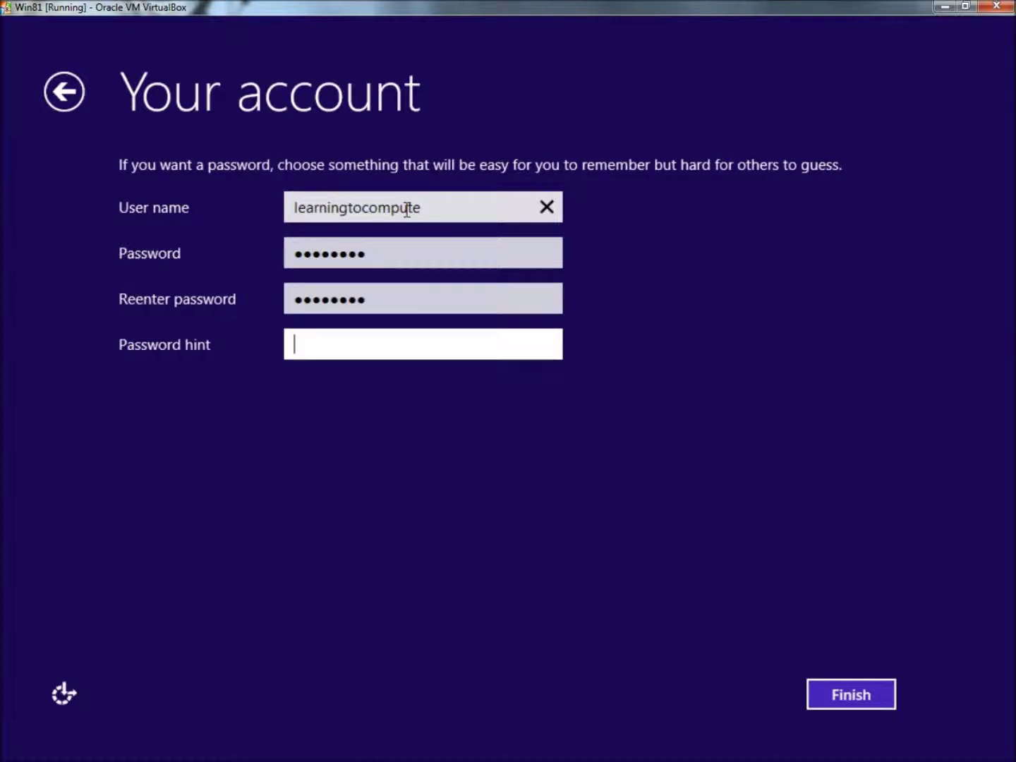
text(Usual)
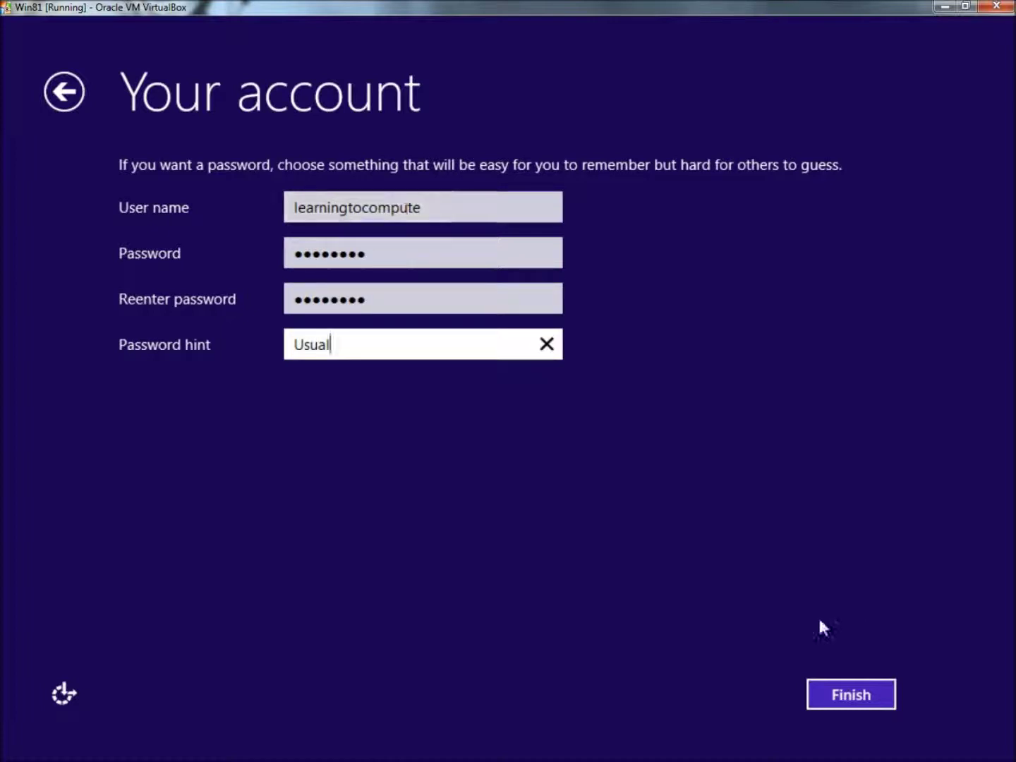
click(837, 697)
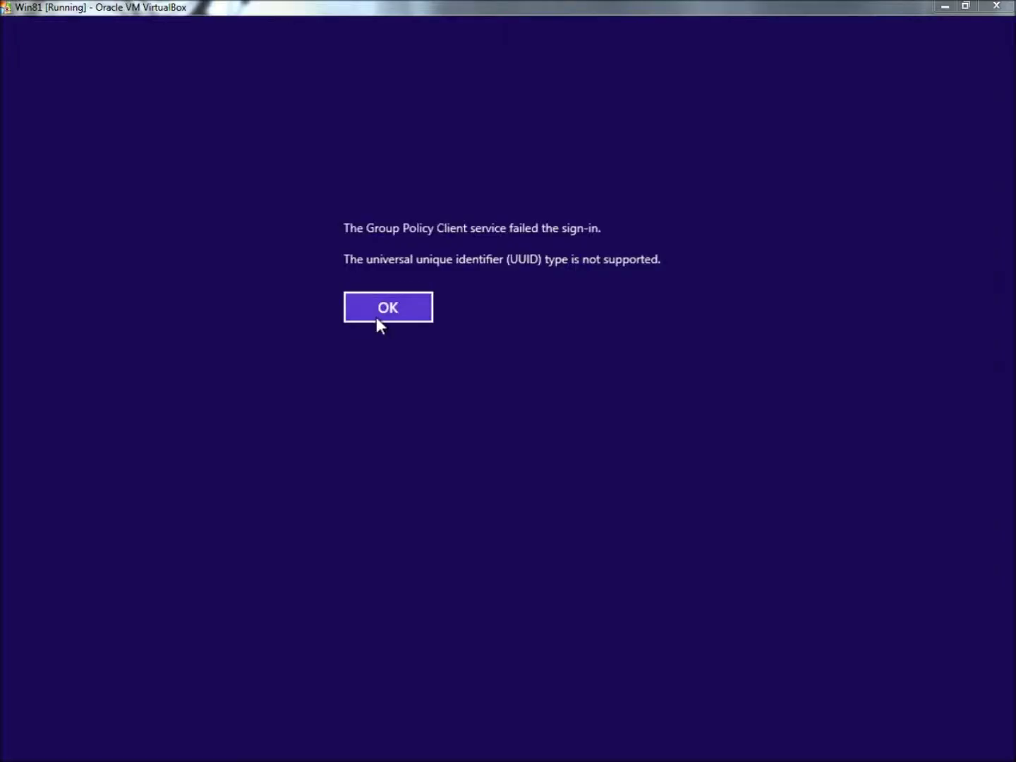
Dismiss the Group Policy error and sign in with the account password.
click(376, 317)
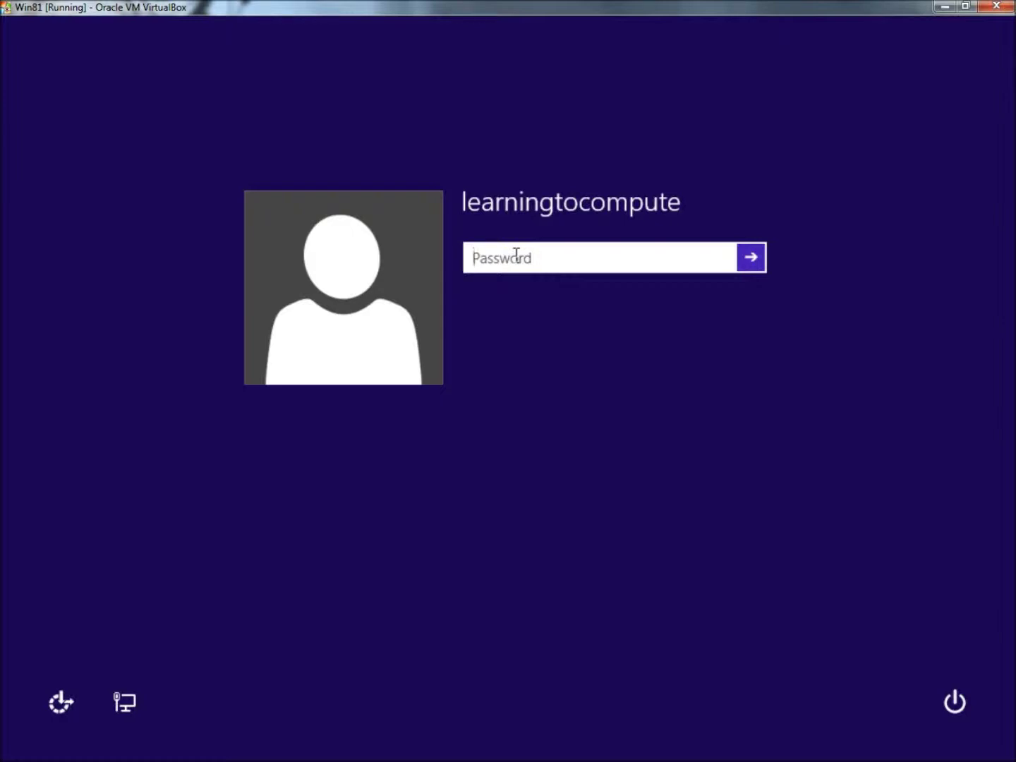
text(***)
key(Return)
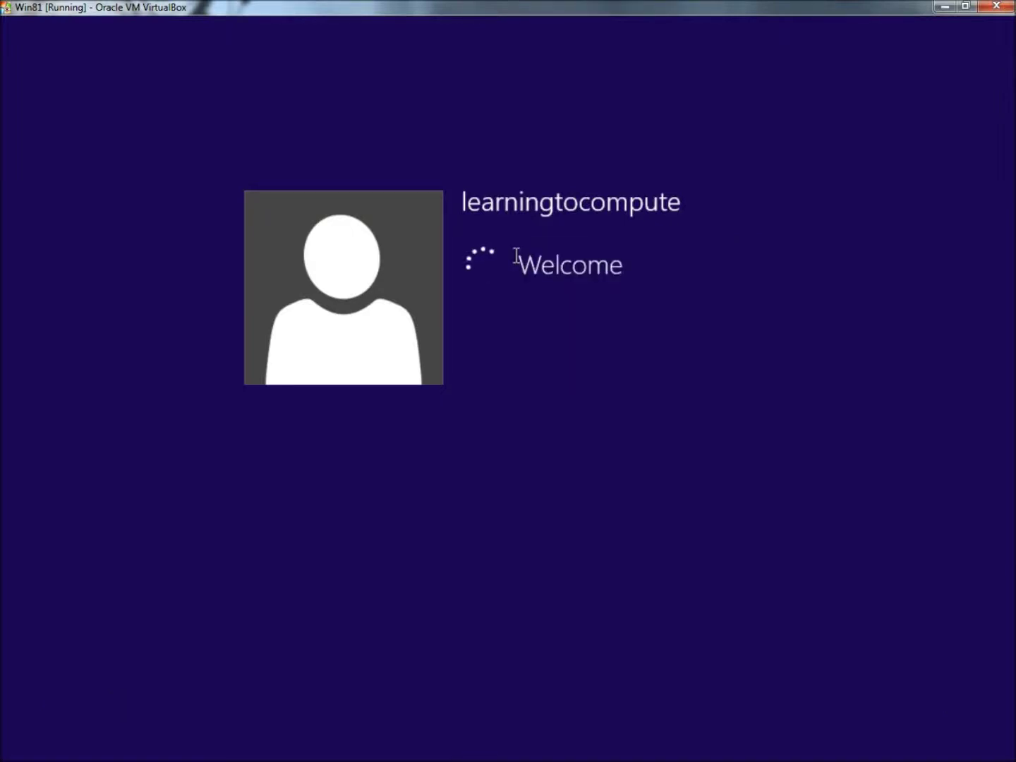